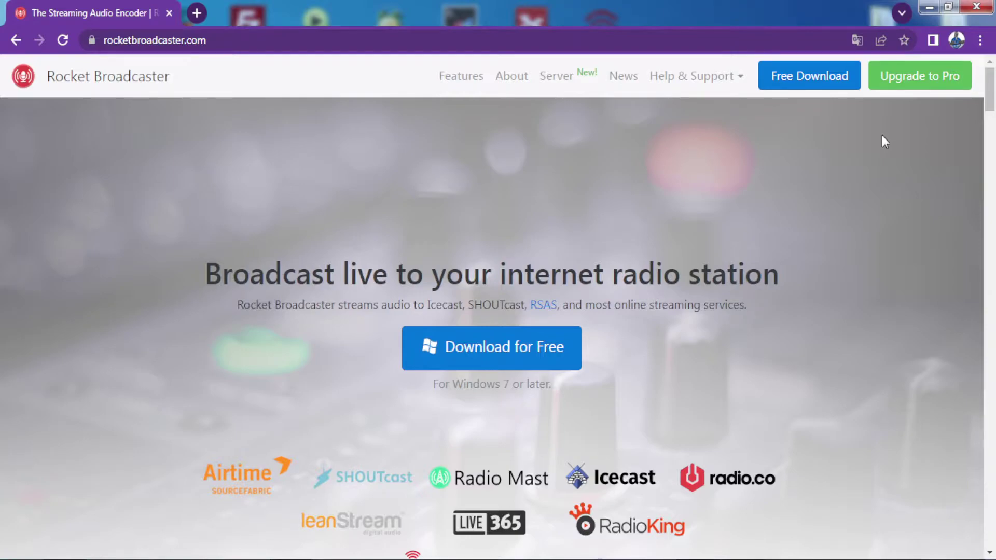
pyautogui.click(145, 41)
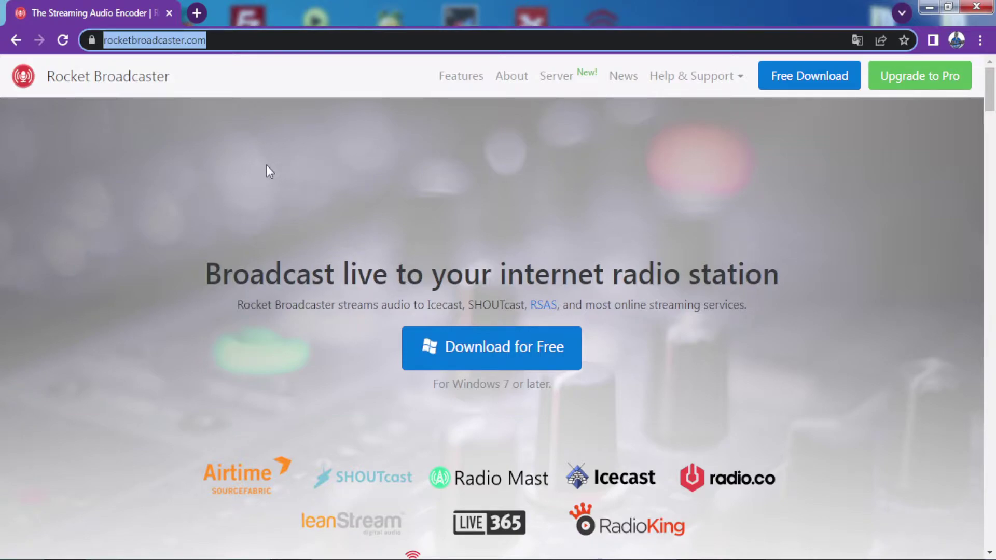
pyautogui.click(581, 177)
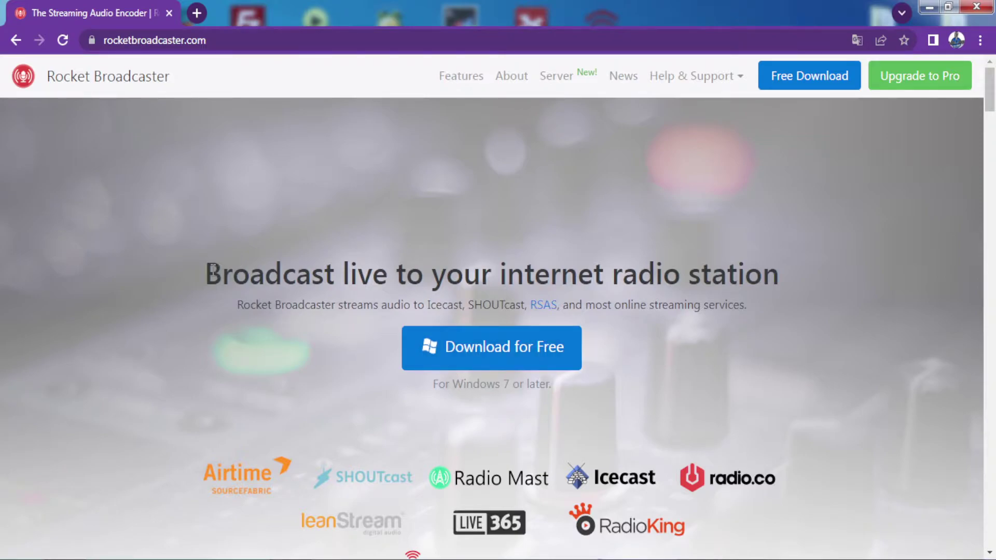
pyautogui.moveTo(210, 270); pyautogui.dragTo(784, 275)
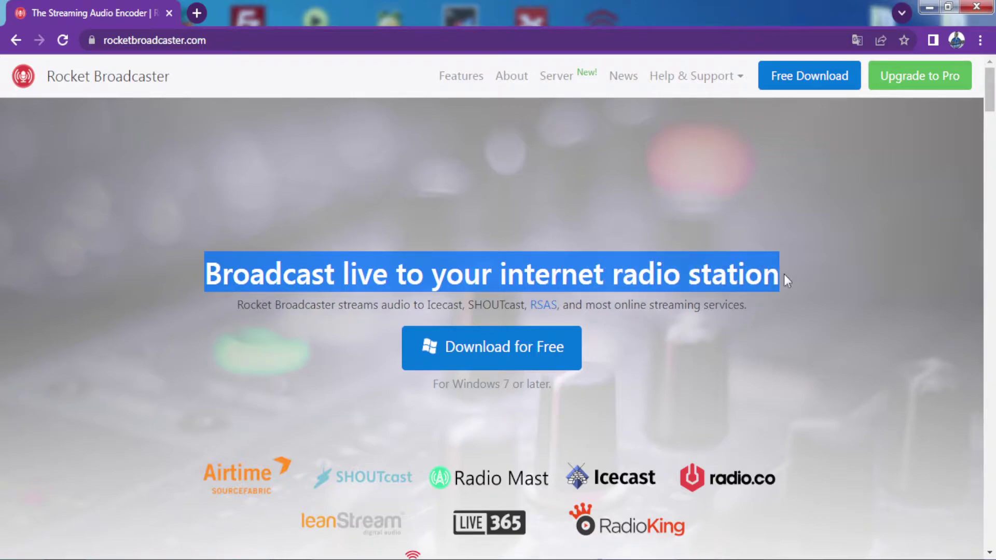
pyautogui.click(348, 372)
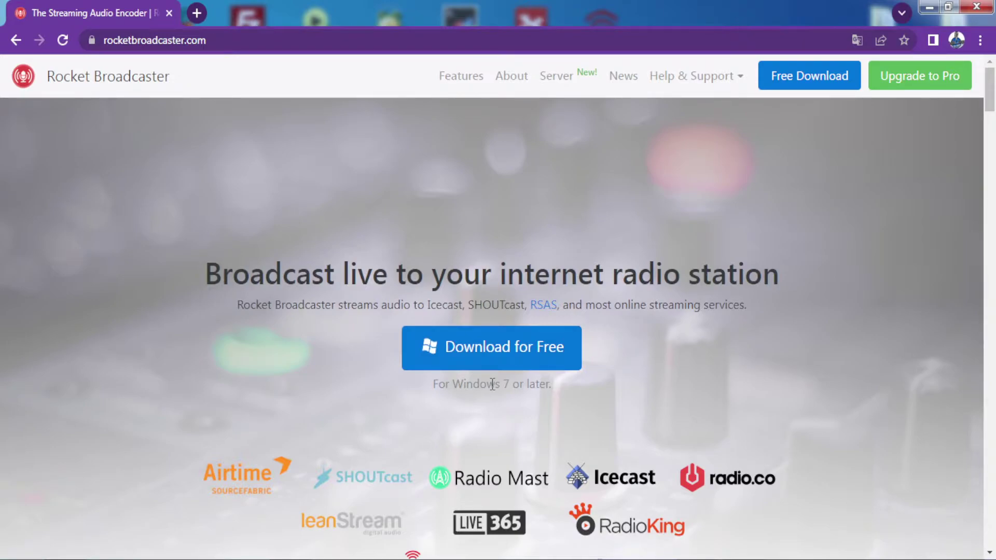
# - Start the free Rocket Broadcaster download from the website and pause it
pyautogui.click(507, 359)
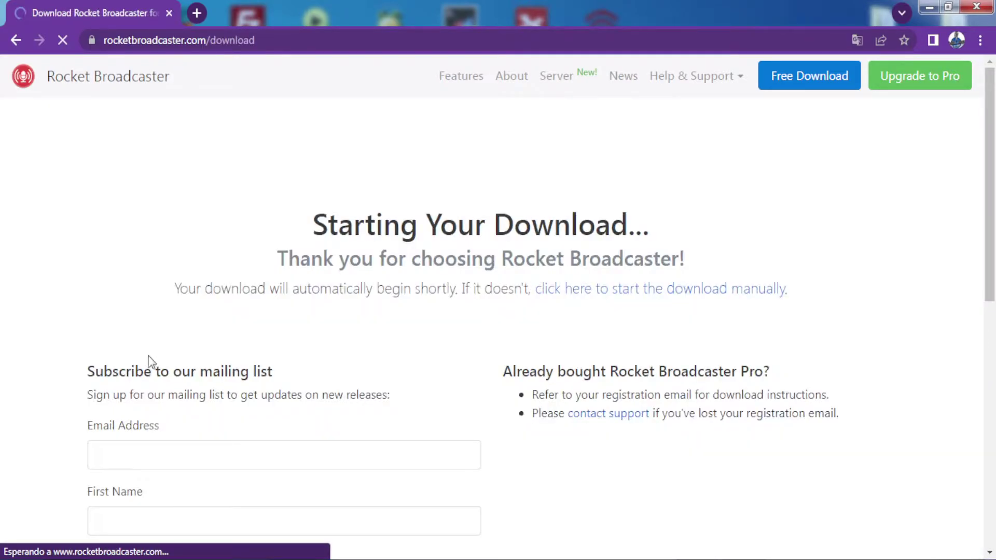
pyautogui.scroll(-5, 207, 414)
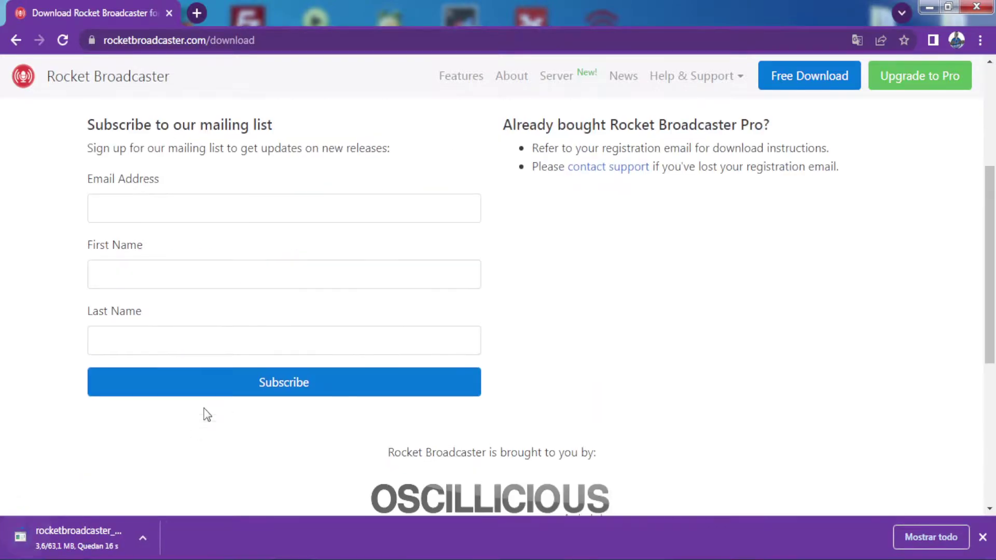
pyautogui.click(155, 538)
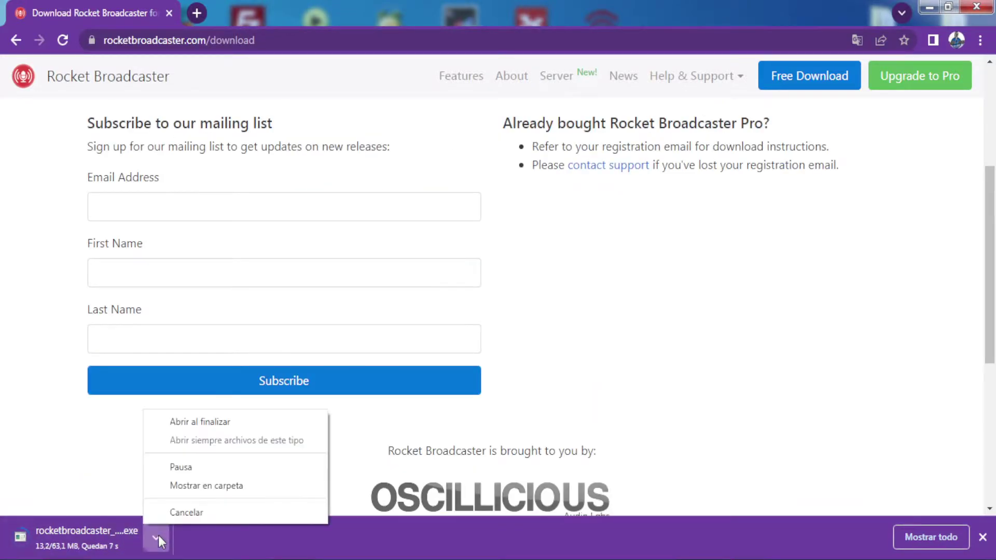
pyautogui.click(179, 468)
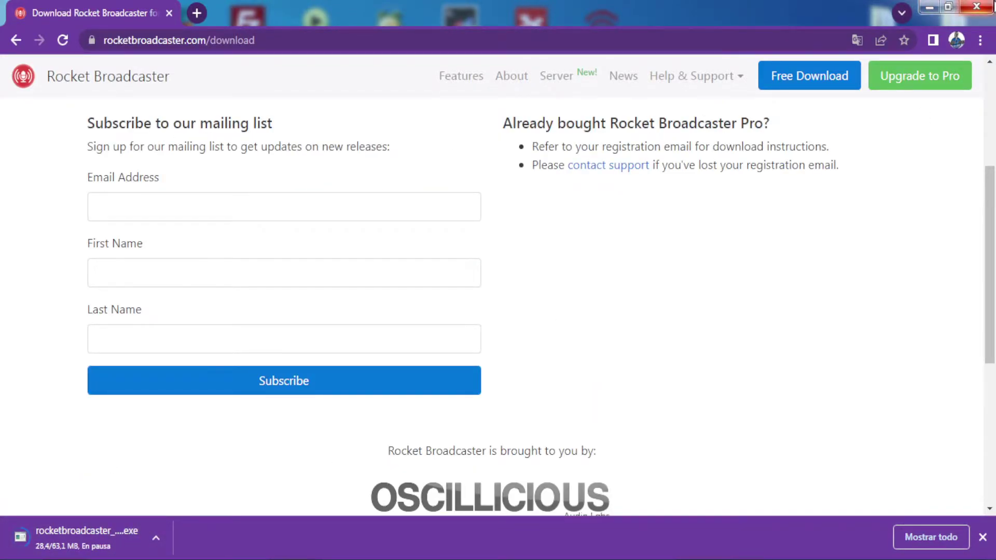
# - Minimize the browser and move the Rocket Broadcaster installer on the desktop to the spot below the RadioCaster icon
pyautogui.click(932, 8)
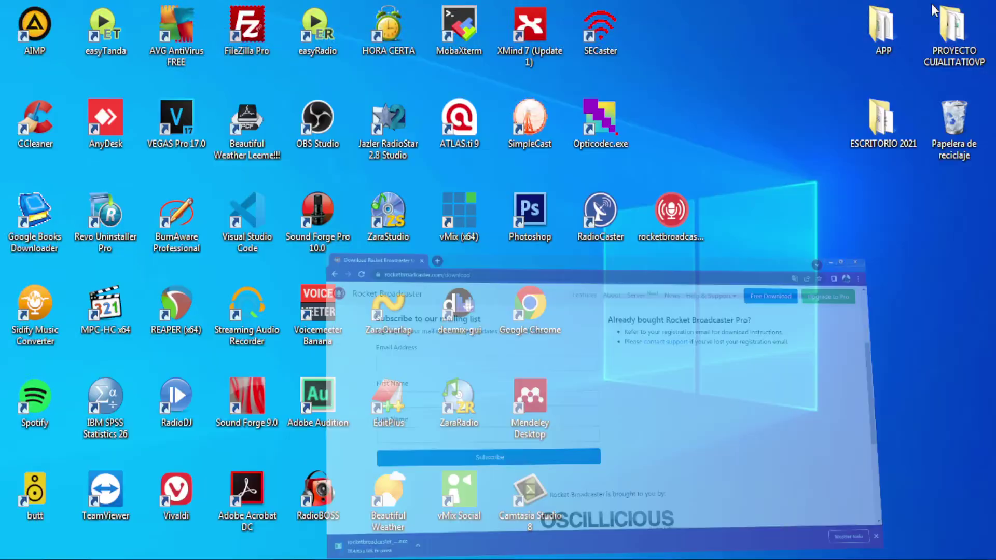
pyautogui.click(671, 217)
pyautogui.moveTo(674, 228); pyautogui.dragTo(601, 311)
pyautogui.click(807, 367)
pyautogui.click(740, 390)
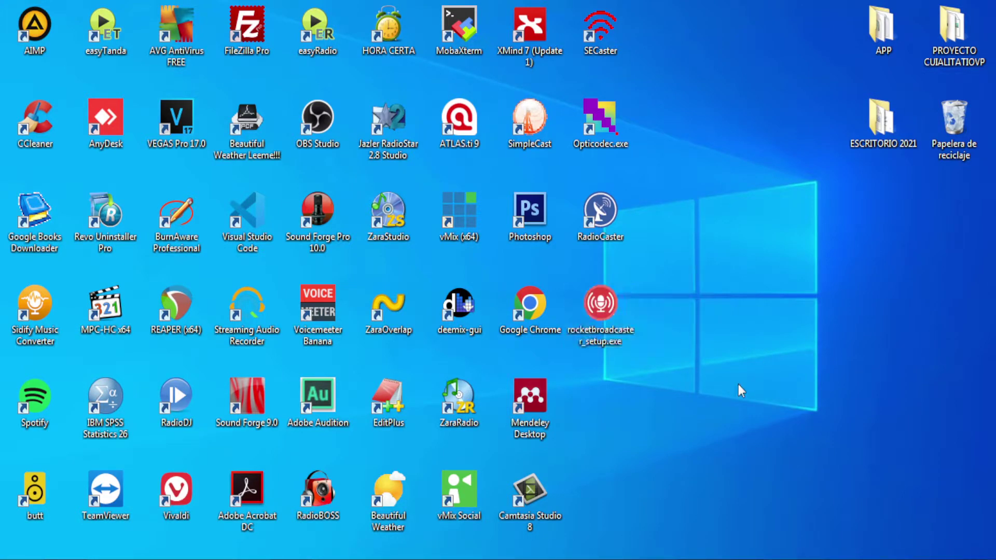
# - Run rocketbroadcaster_setup.exe as administrator and accept the license agreement
pyautogui.rightClick(591, 322)
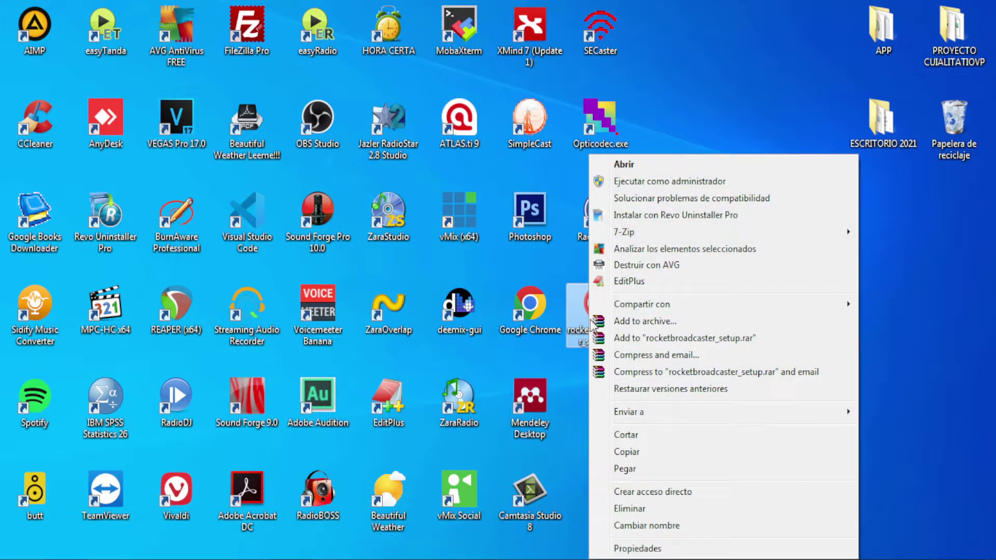
pyautogui.click(689, 181)
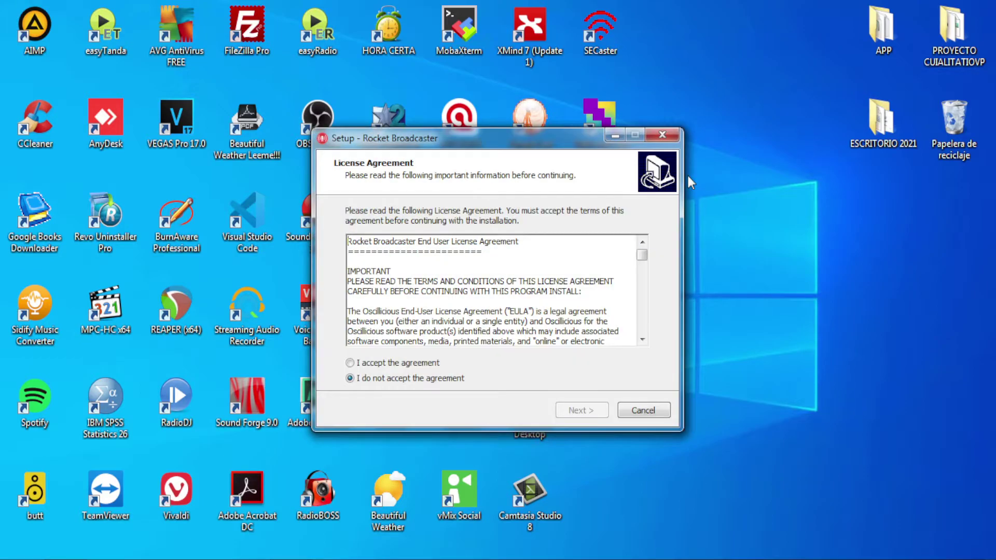
pyautogui.moveTo(530, 150); pyautogui.dragTo(492, 88)
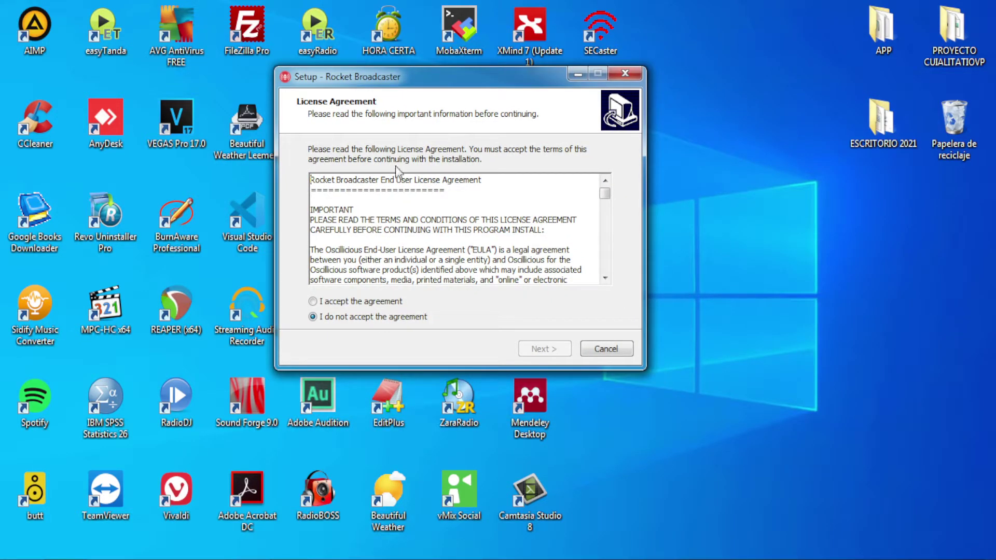
pyautogui.click(367, 302)
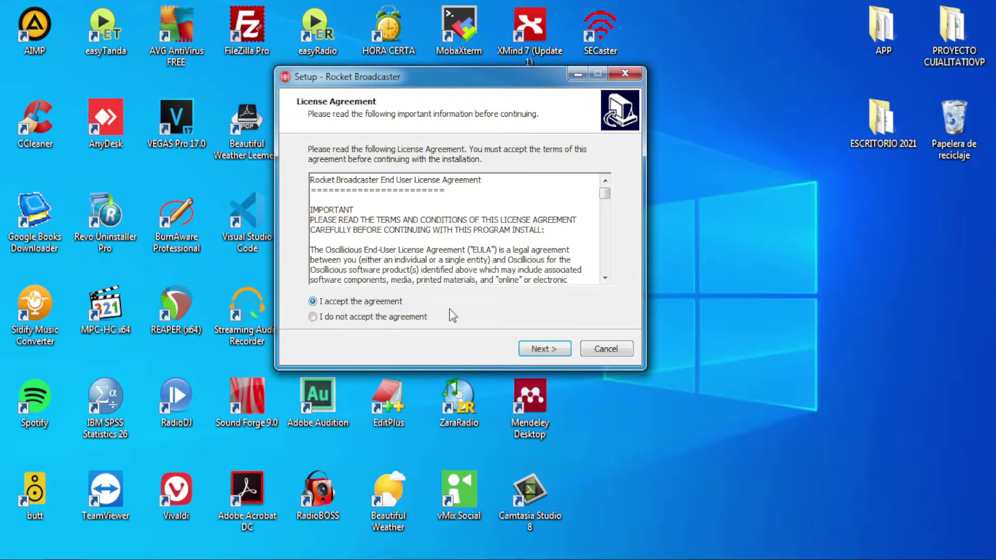
pyautogui.moveTo(607, 196); pyautogui.dragTo(603, 264)
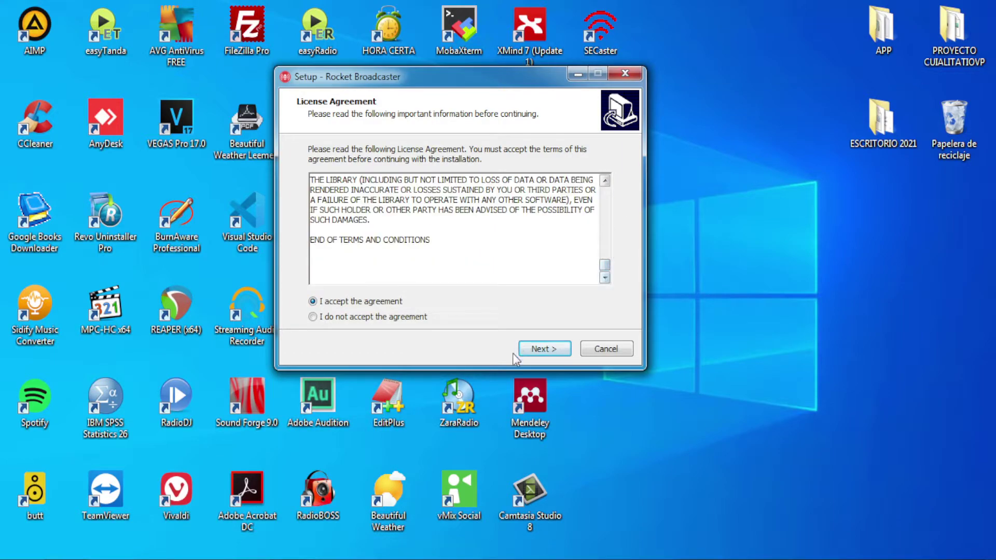
pyautogui.click(541, 350)
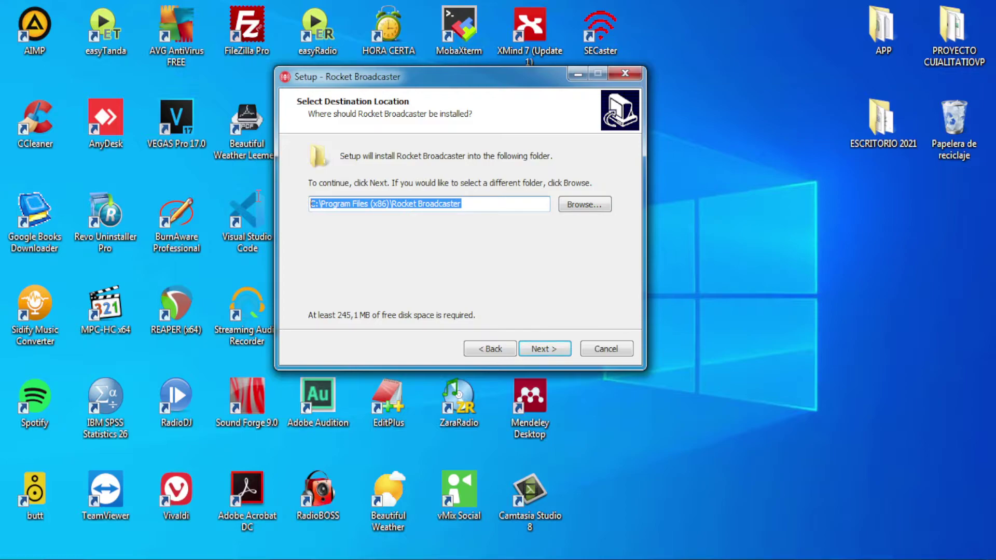
# - Keep C:\Program Files (x86)\Rocket Broadcaster as the destination and agree to install into the existing folder
pyautogui.moveTo(481, 205); pyautogui.dragTo(317, 210)
pyautogui.click(479, 209)
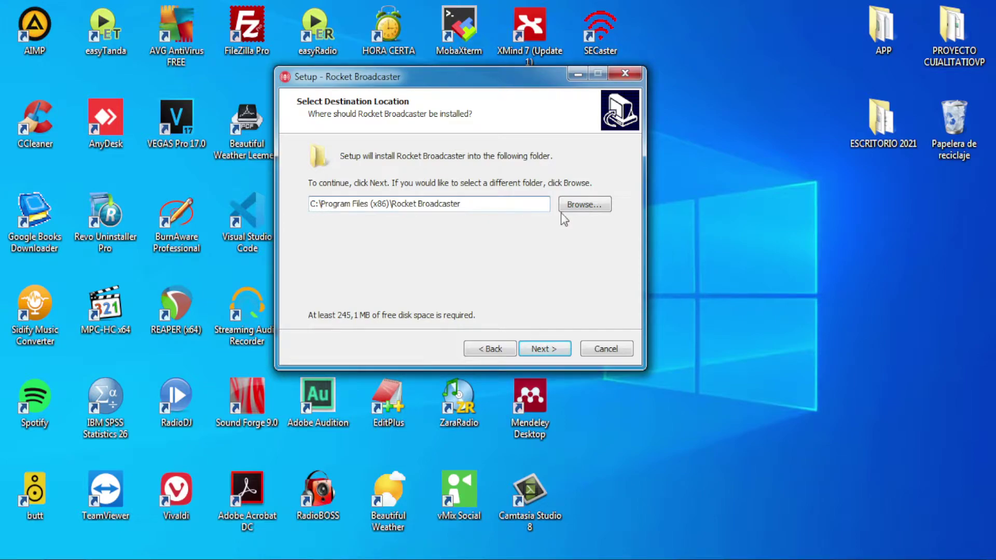
pyautogui.click(586, 204)
pyautogui.click(572, 81)
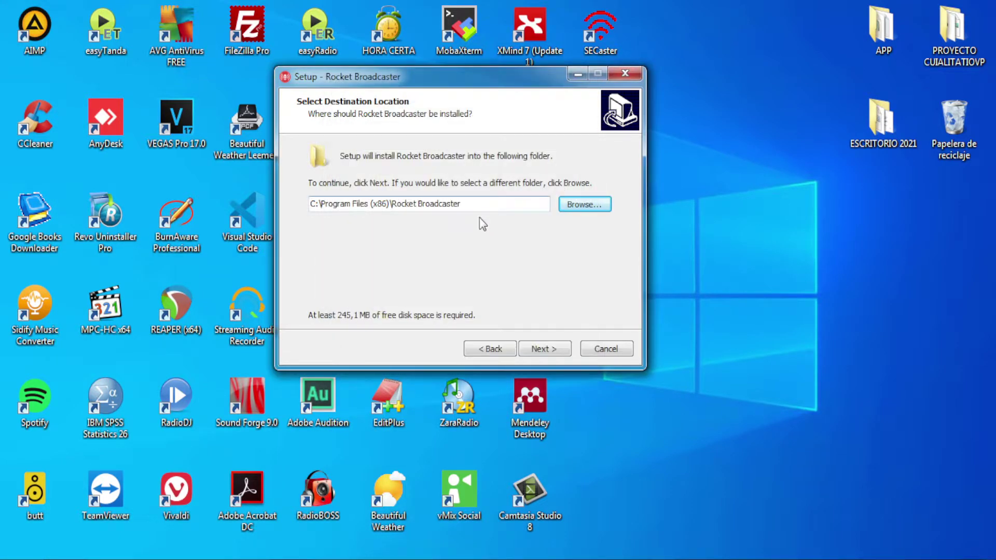
pyautogui.click(542, 349)
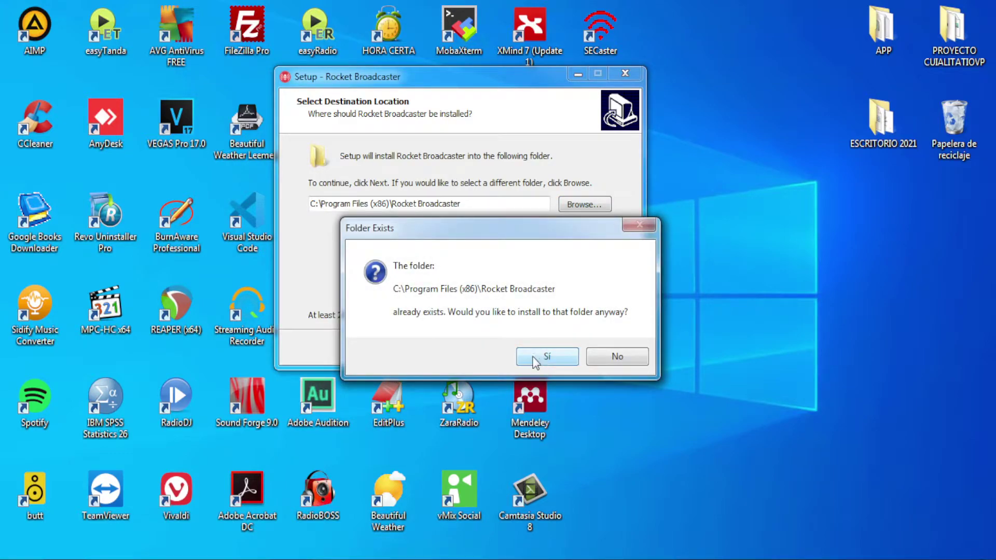
pyautogui.moveTo(530, 233); pyautogui.dragTo(500, 143)
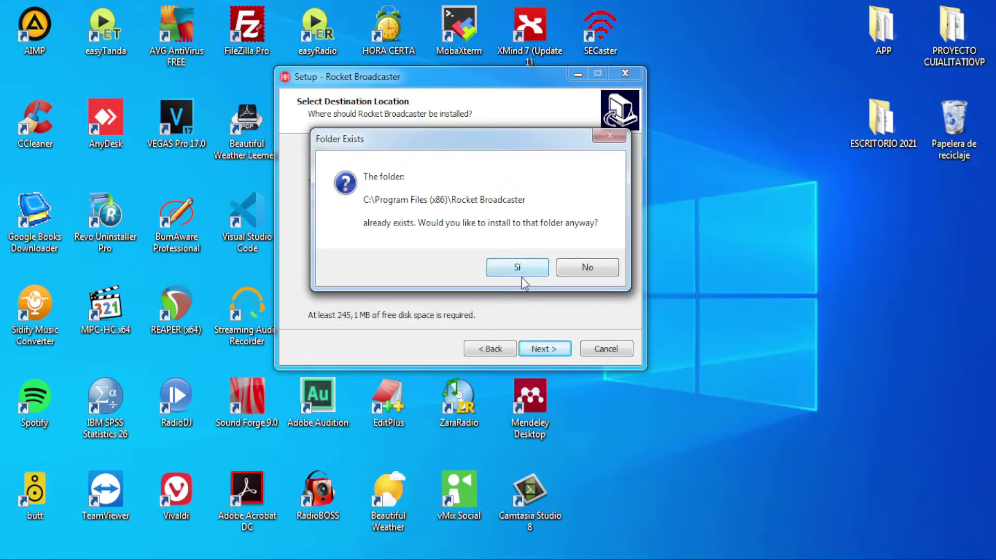
pyautogui.click(517, 267)
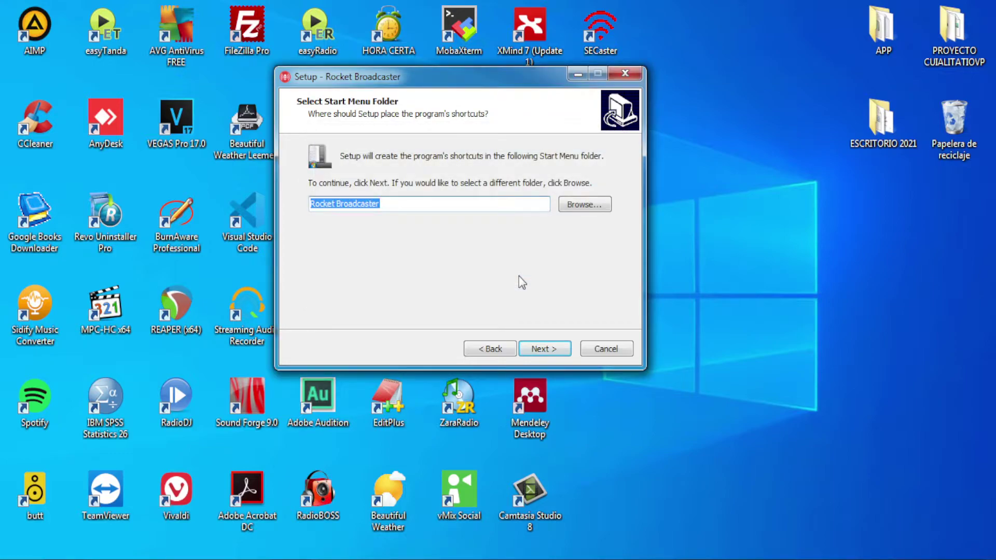
# - Install Rocket Broadcaster with the default Start Menu folder and a desktop shortcut, and launch it on finishing setup
pyautogui.click(540, 351)
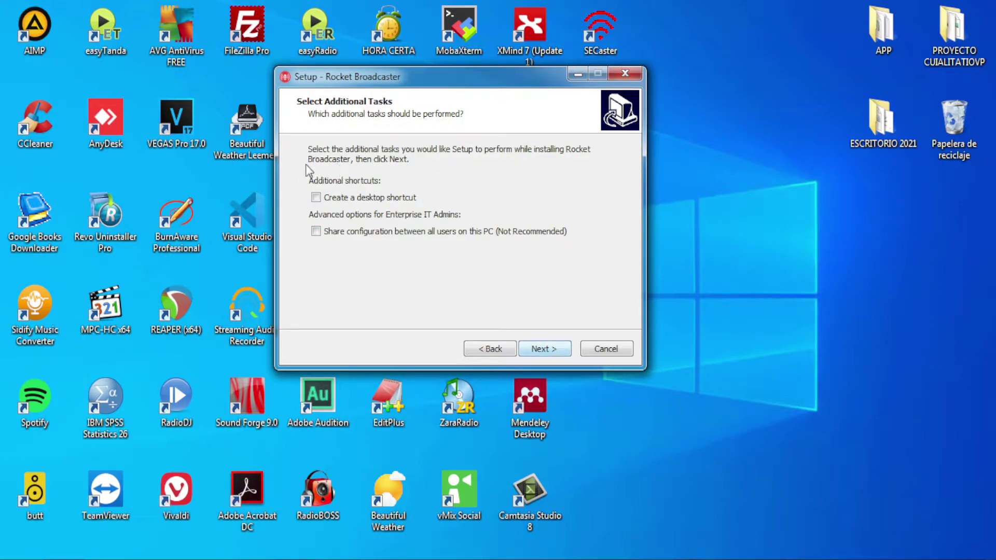
pyautogui.click(346, 200)
pyautogui.click(543, 349)
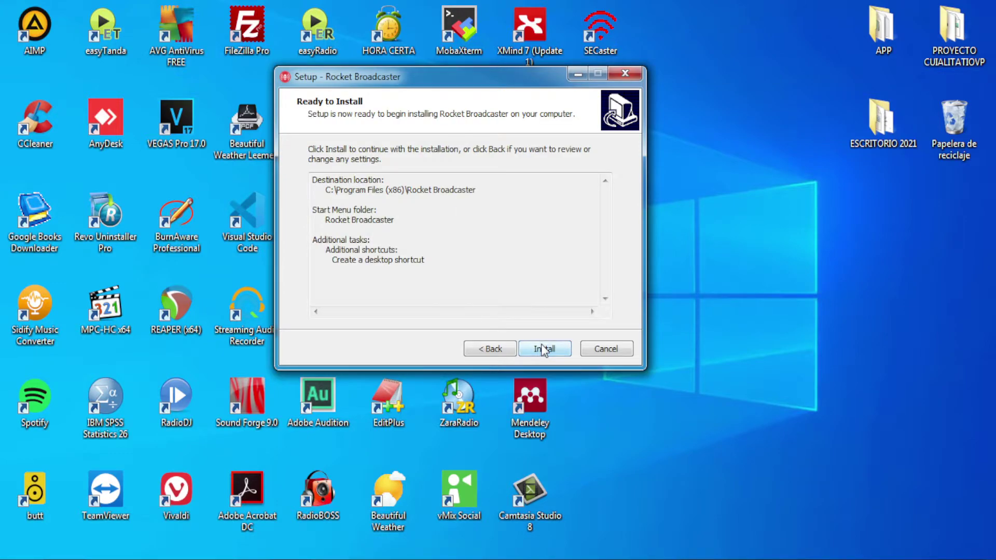
pyautogui.click(543, 349)
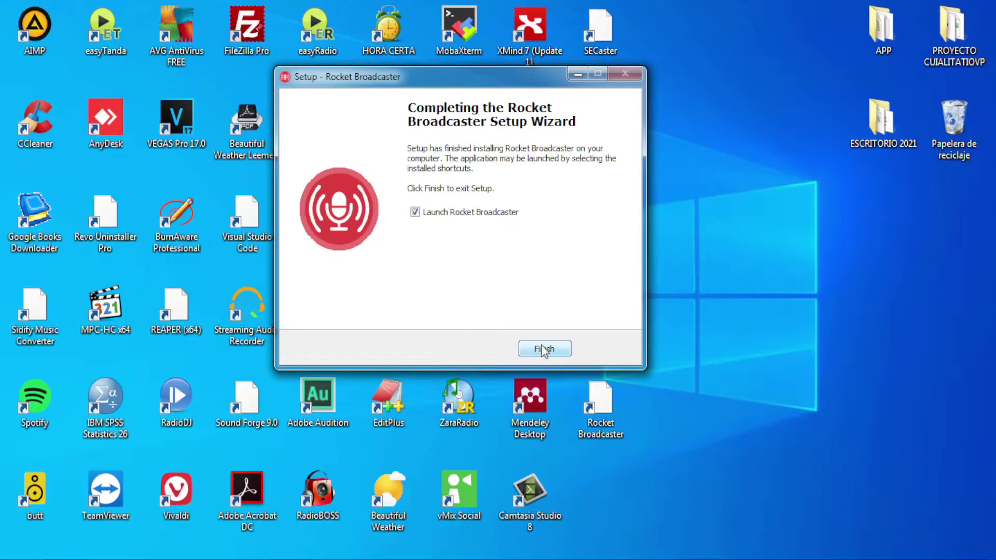
pyautogui.click(544, 353)
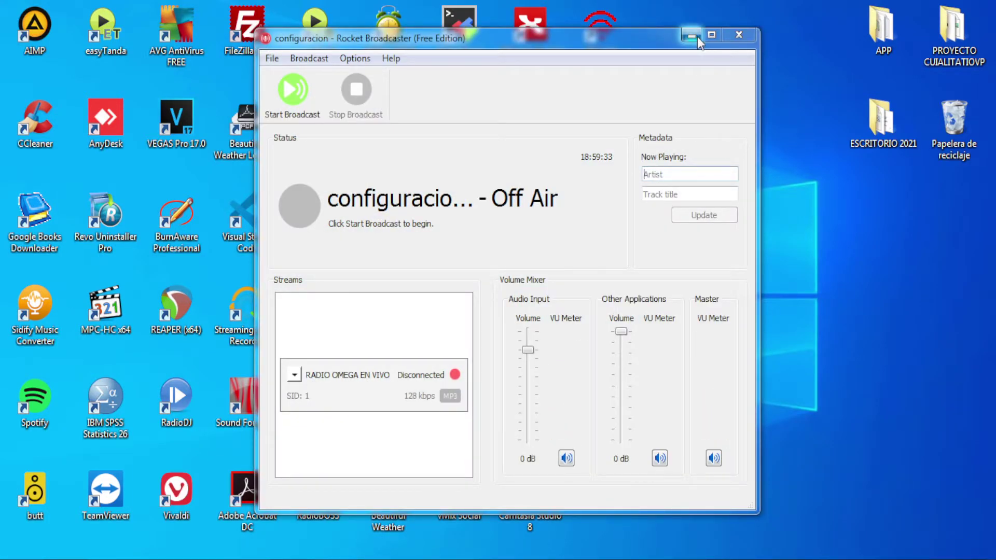
# - Minimize Rocket Broadcaster, place its installer beside the APP folder on the desktop, and move the new program shortcut below RadioCaster
pyautogui.click(695, 37)
pyautogui.moveTo(605, 308); pyautogui.dragTo(820, 36)
pyautogui.click(612, 403)
pyautogui.moveTo(612, 404); pyautogui.dragTo(612, 313)
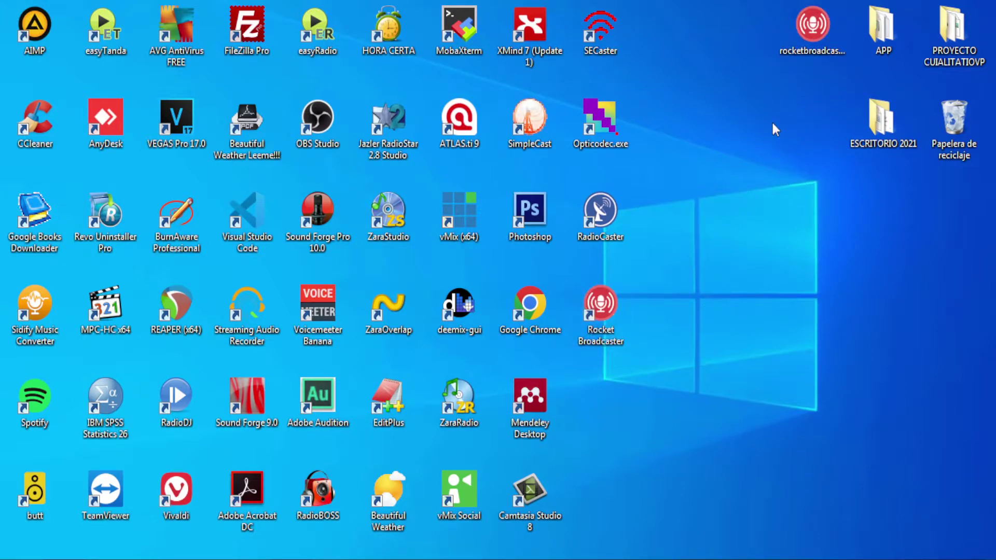
pyautogui.click(813, 28)
pyautogui.moveTo(812, 36)
pyautogui.mouseDown()
pyautogui.moveTo(963, 126)
pyautogui.moveTo(705, 111)
pyautogui.moveTo(689, 57)
pyautogui.moveTo(810, 45)
pyautogui.mouseUp()
pyautogui.click(727, 173)
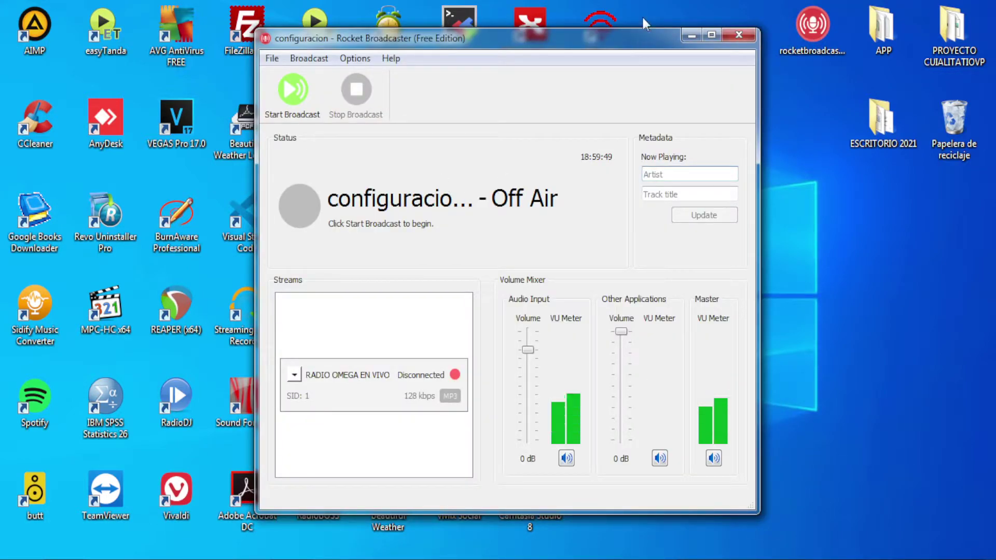
# - Maximize the Rocket Broadcaster window and review the connection details of the RADIO OMEGA EN VIVO stream without changing them
pyautogui.click(708, 33)
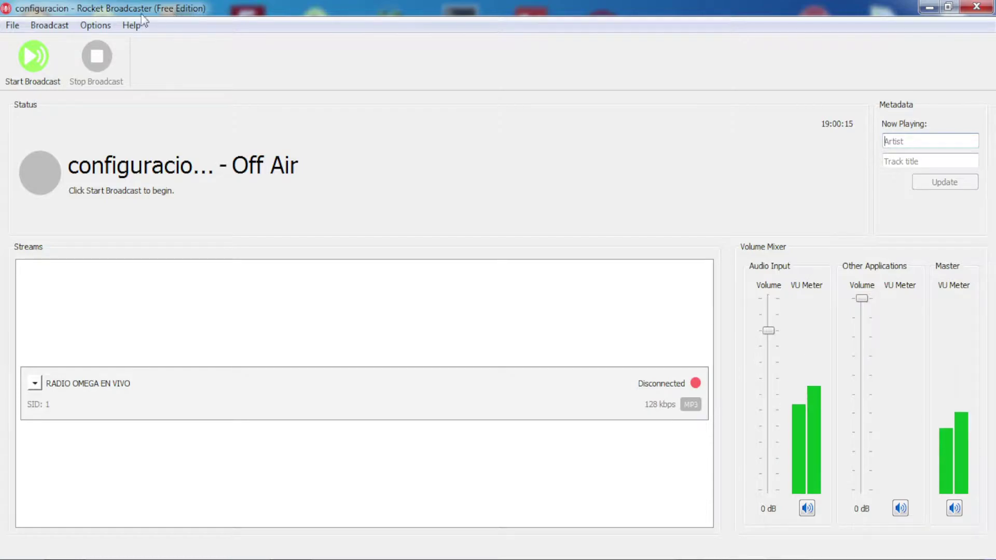
pyautogui.click(46, 25)
pyautogui.click(73, 46)
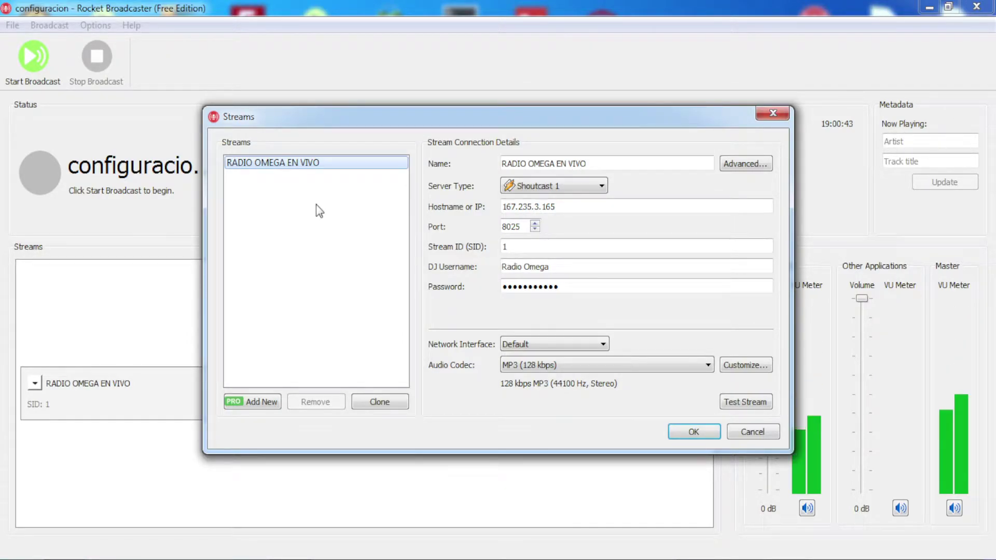
pyautogui.click(780, 114)
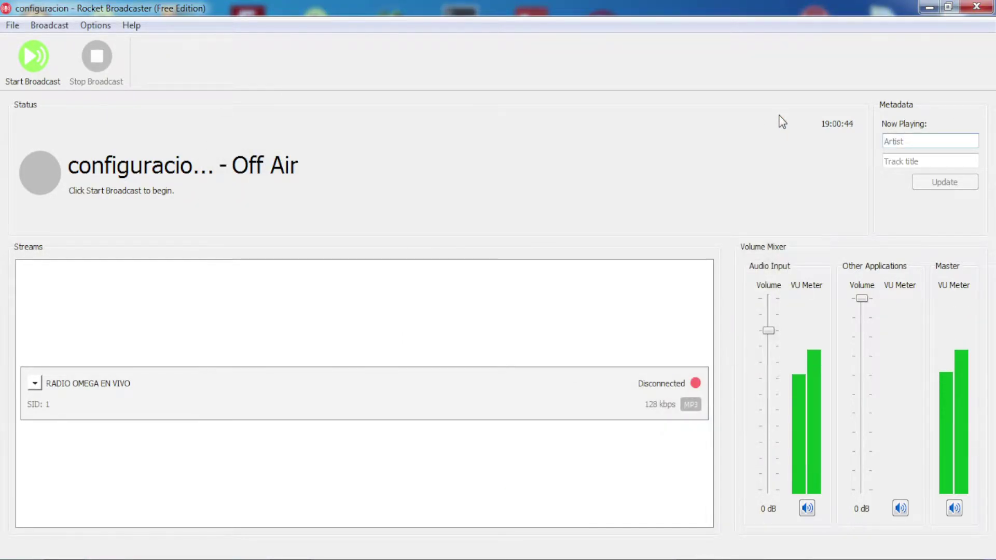
# - Check the audio device preferences briefly and close them unchanged
pyautogui.click(91, 26)
pyautogui.click(111, 44)
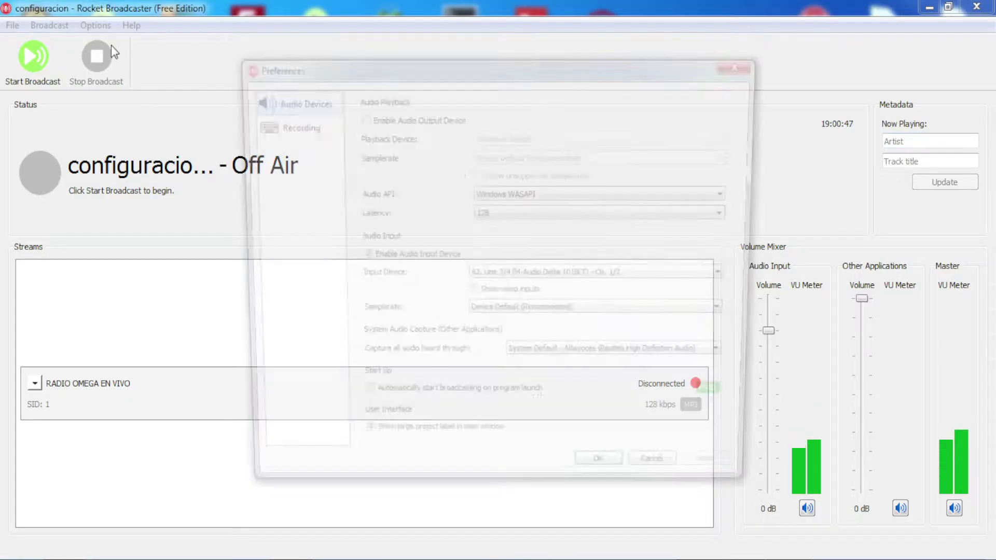
pyautogui.click(745, 62)
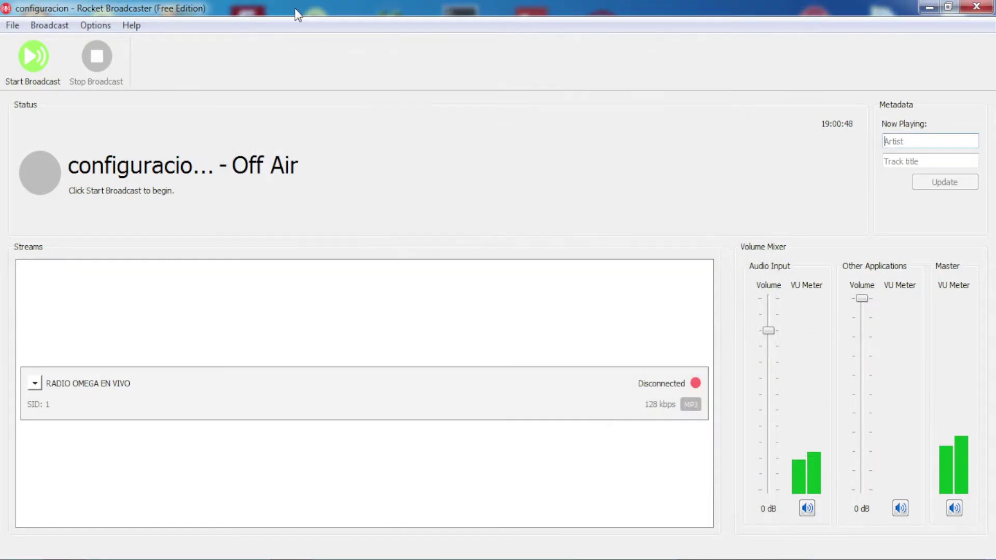
# - In the Metadata Capture settings, disable capturing metadata from the title of another application window
pyautogui.click(48, 26)
pyautogui.click(82, 64)
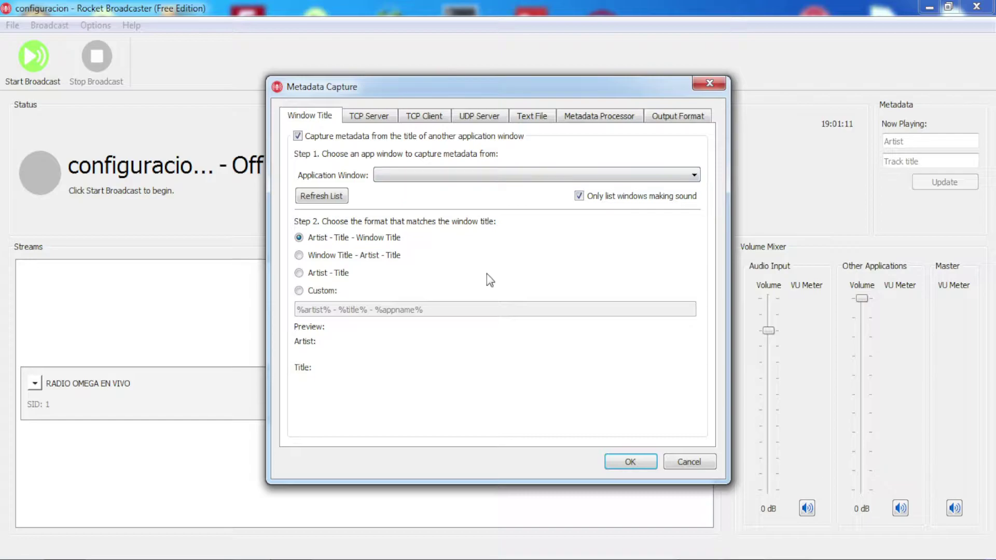
pyautogui.click(298, 137)
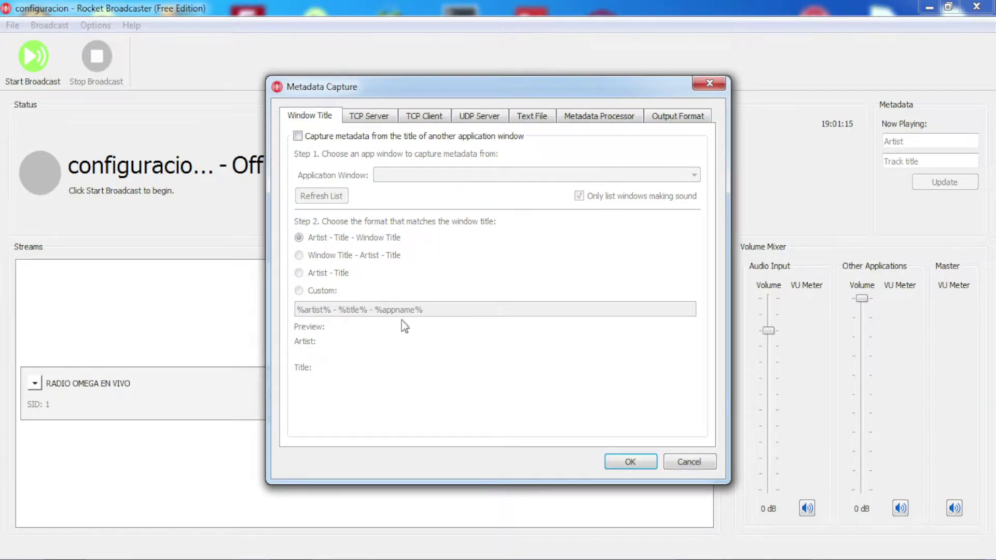
# - Review the TCP, UDP, text file, Metadata Processor and output format settings in Metadata Capture, leaving the Metadata Processor disabled
pyautogui.click(366, 118)
pyautogui.click(417, 116)
pyautogui.click(481, 118)
pyautogui.click(529, 116)
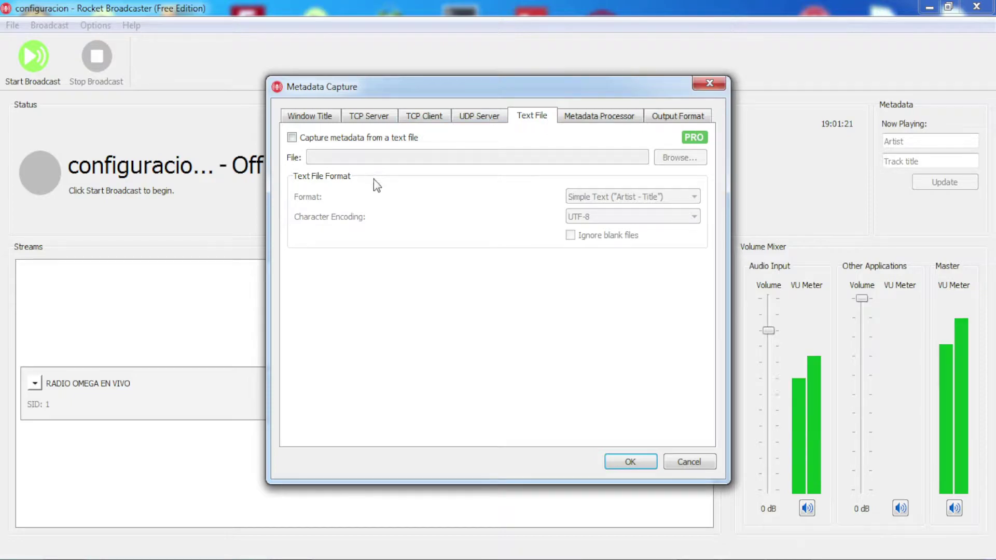
pyautogui.click(595, 117)
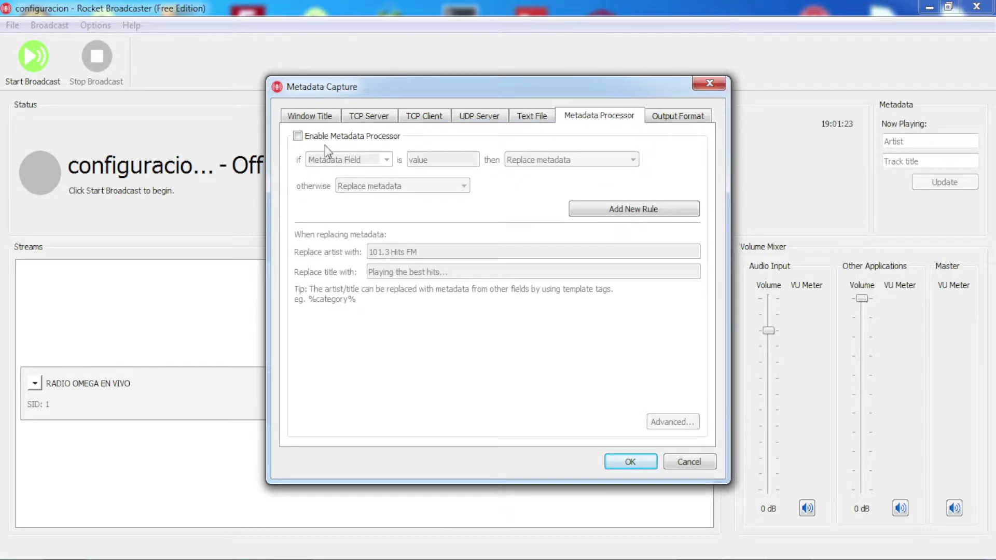
pyautogui.click(298, 136)
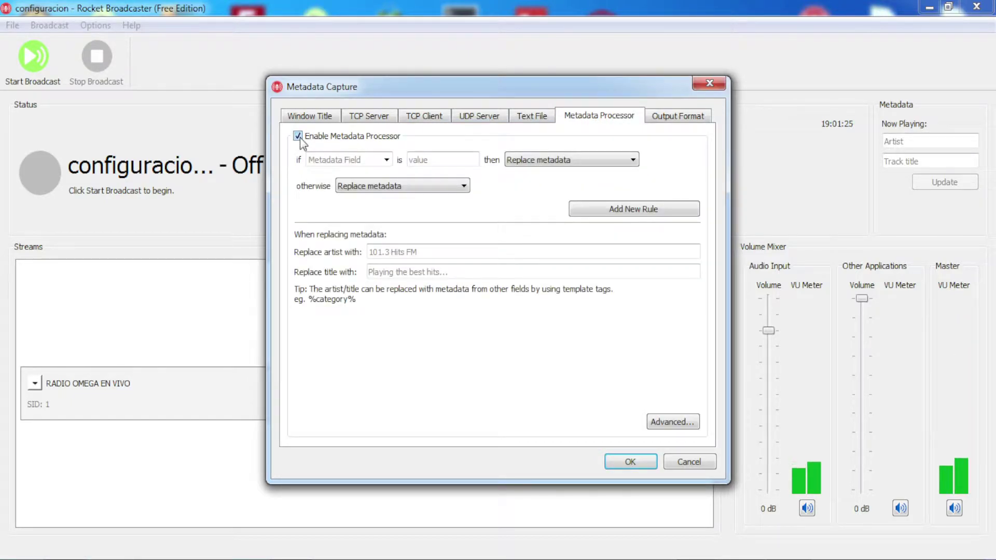
pyautogui.click(297, 136)
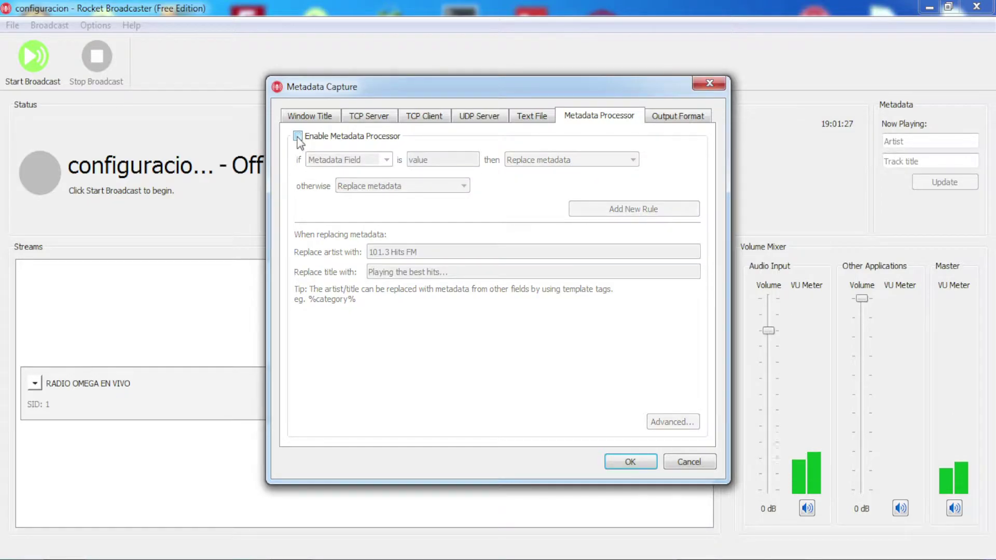
pyautogui.click(682, 117)
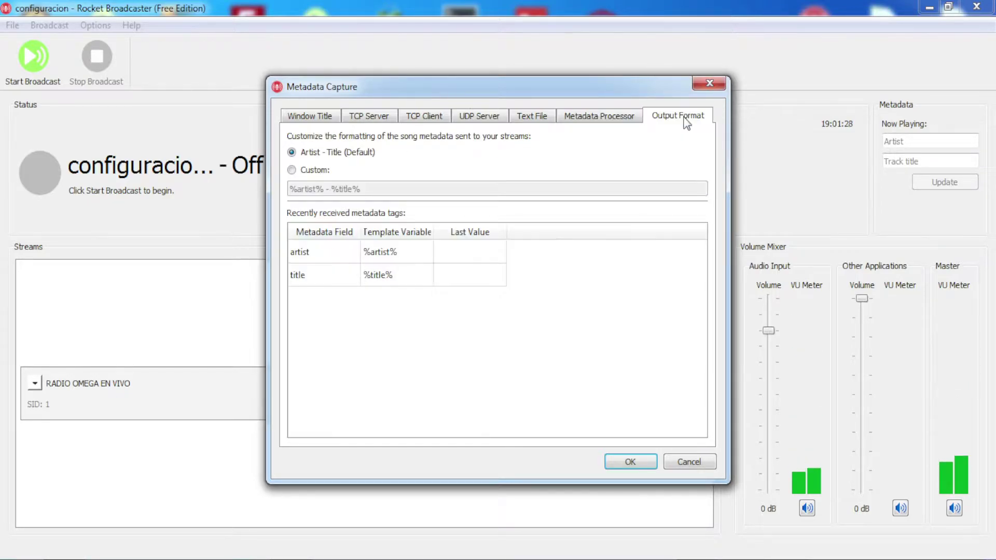
pyautogui.click(592, 118)
pyautogui.click(534, 116)
pyautogui.click(479, 117)
pyautogui.click(424, 117)
pyautogui.click(351, 119)
# - Enable capturing metadata from the title of another application window and save the Metadata Capture settings
pyautogui.click(318, 117)
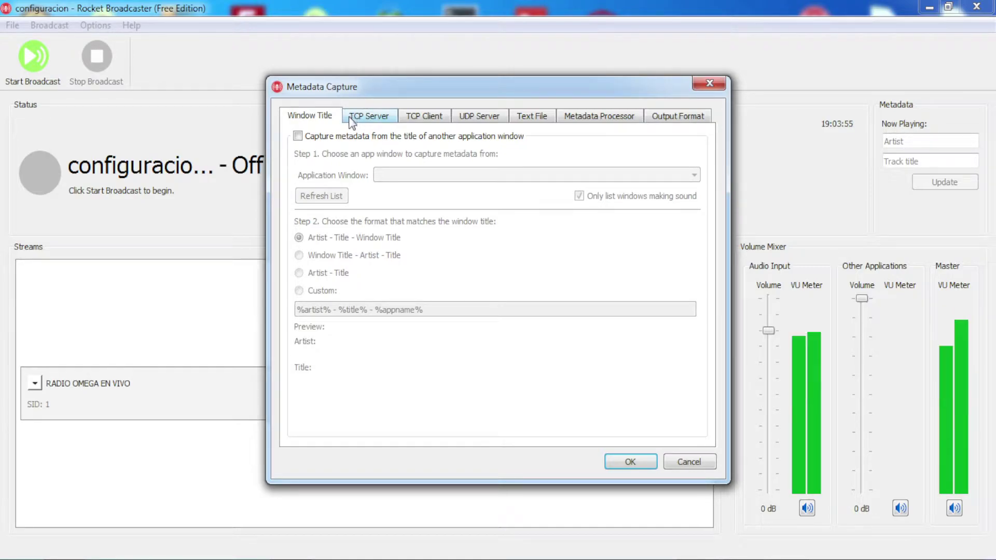
pyautogui.click(297, 137)
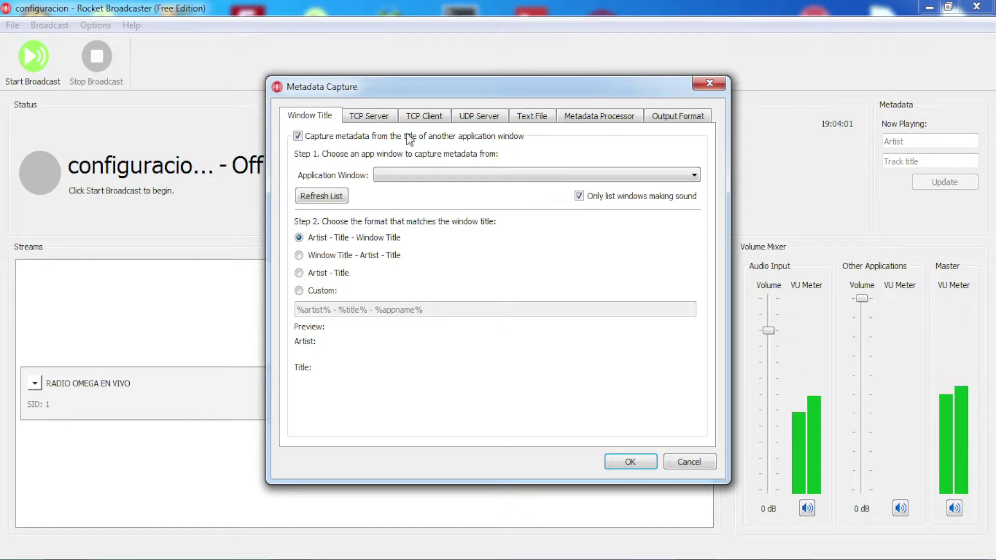
pyautogui.click(624, 460)
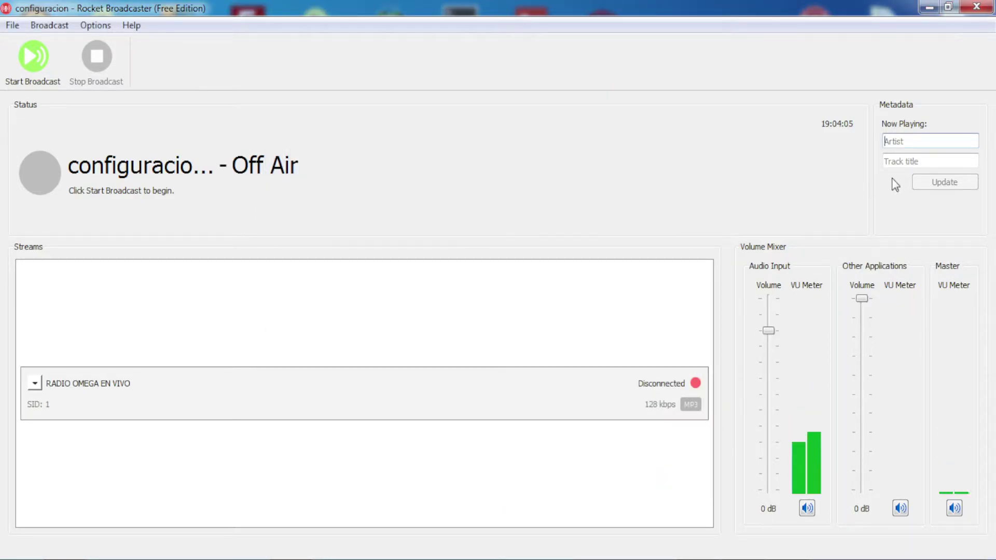
# - Fill in the Now Playing metadata with artist "RADIO OMEGA" and track title "CAMBIA TU VIDA - EMISION EN VIVO"
pyautogui.click(898, 141)
pyautogui.write('radio')
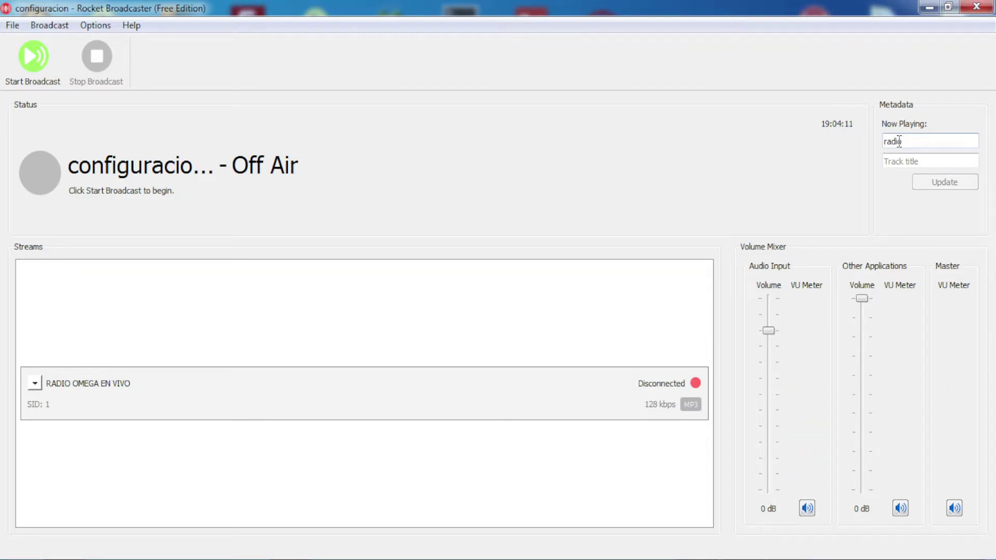
pyautogui.write('IO OMEGA')
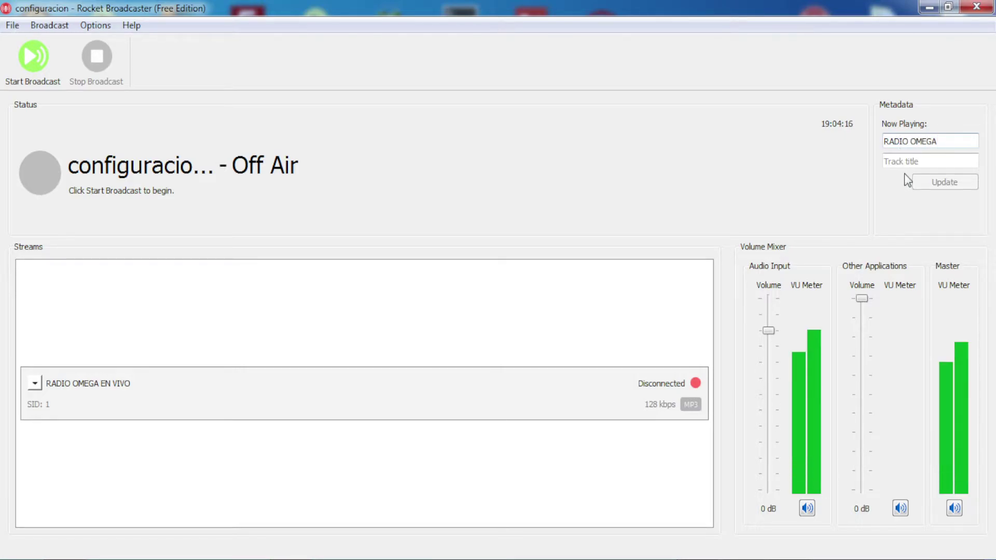
pyautogui.click(911, 163)
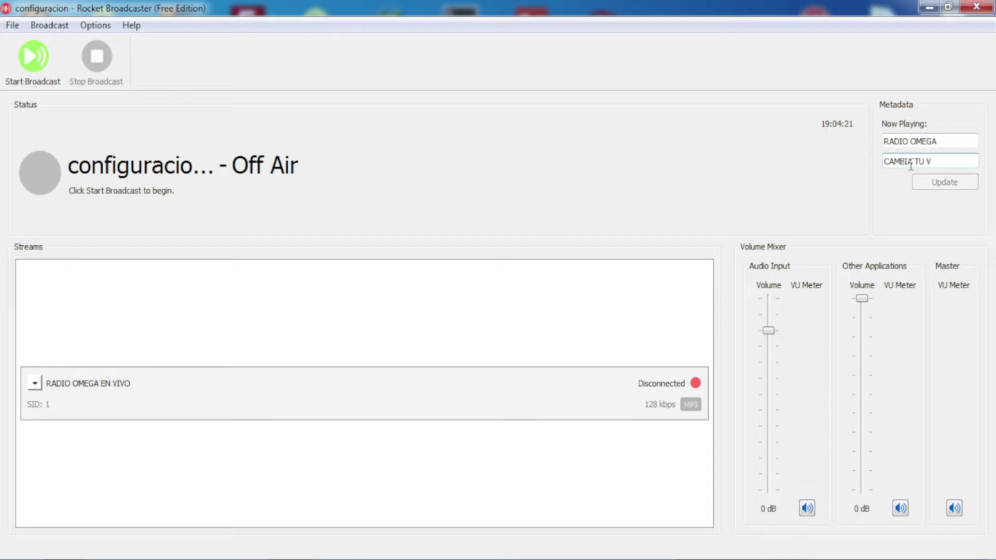
pyautogui.write('CAMBIA TU VIDA - EMI')
pyautogui.write('SION EN VIVO')
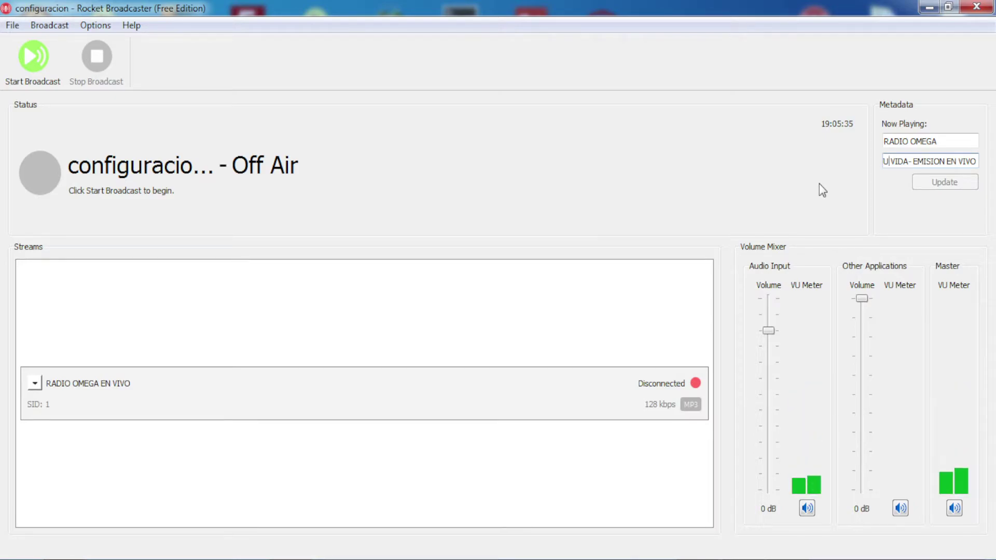
# - Open the audio device preferences
pyautogui.click(98, 27)
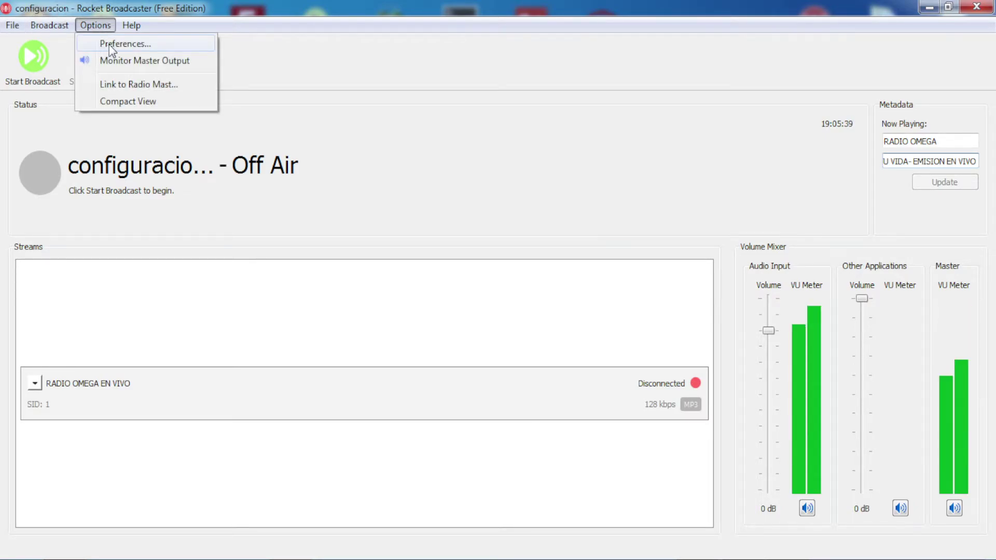
pyautogui.click(110, 44)
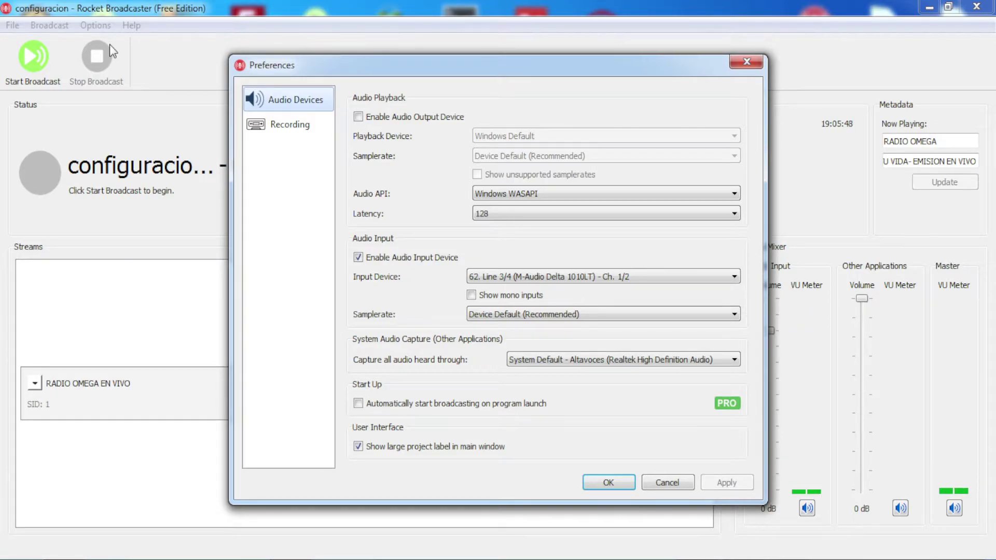
# - Try disabling the audio input device and enabling the audio output device with Windows Default playback and a 44100 samplerate
pyautogui.click(358, 257)
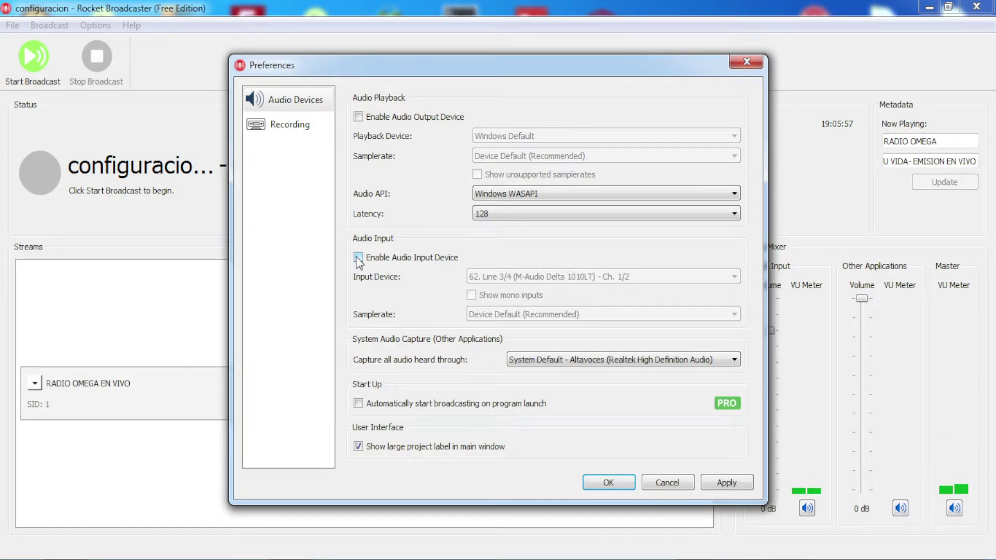
pyautogui.click(358, 116)
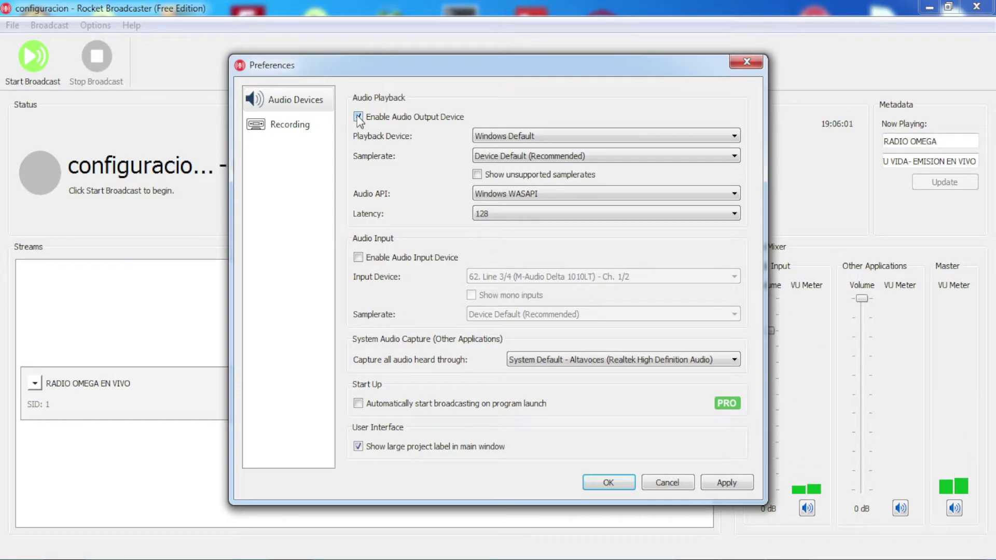
pyautogui.click(518, 136)
pyautogui.click(519, 148)
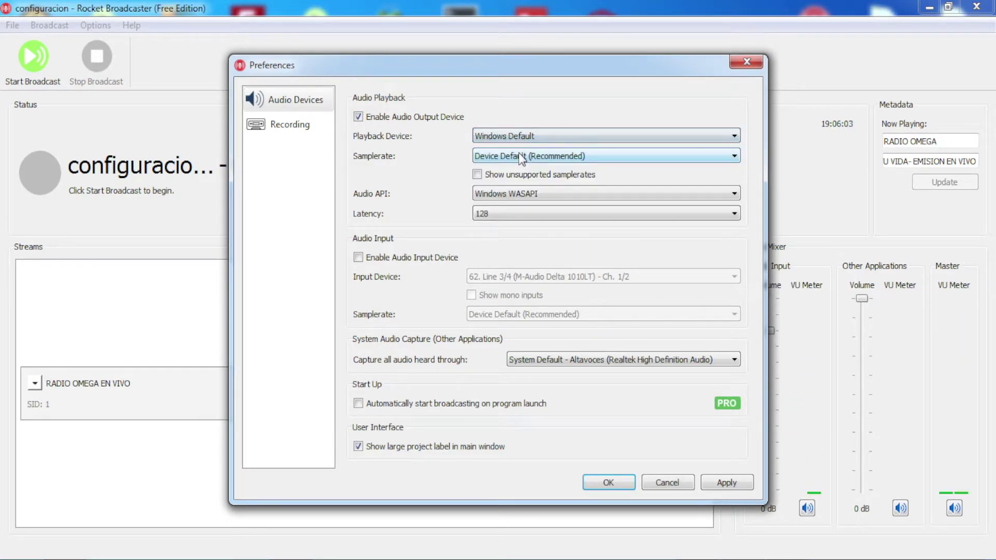
pyautogui.click(541, 155)
pyautogui.click(513, 176)
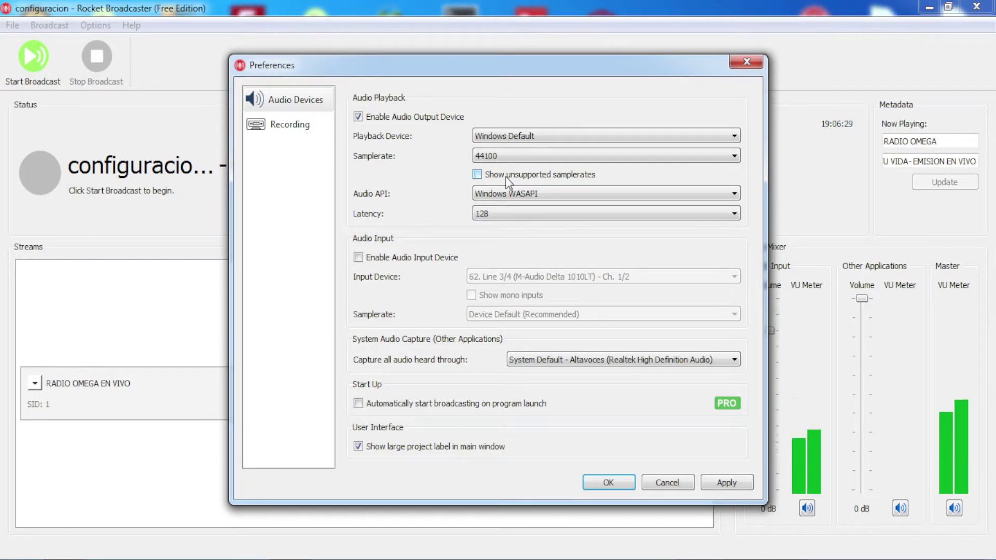
pyautogui.click(516, 157)
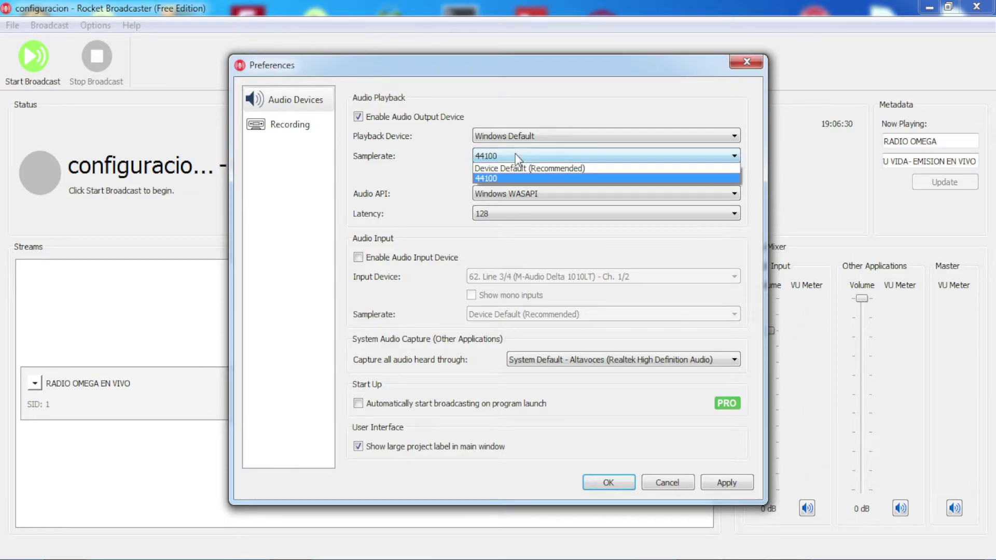
pyautogui.click(499, 178)
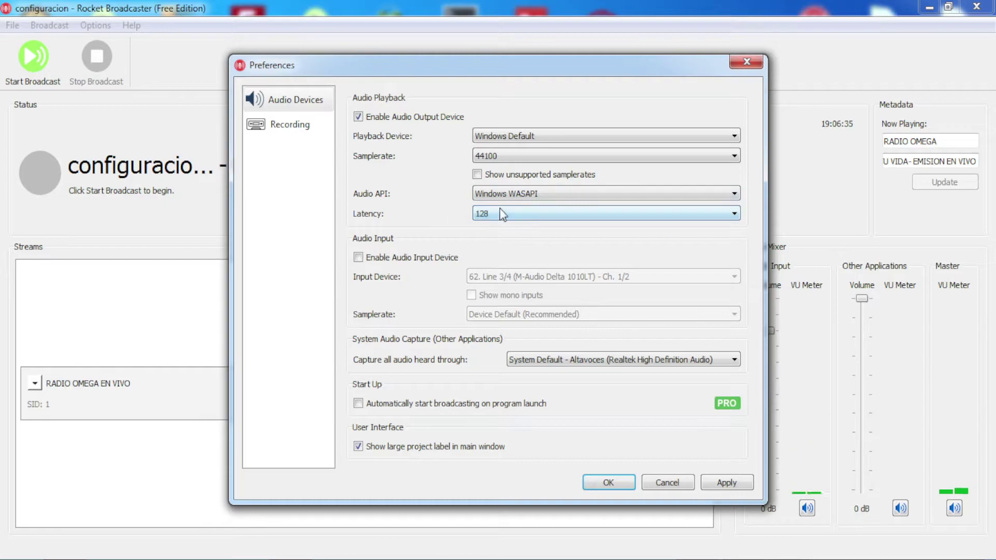
# - Check the audio API and latency options, turn the audio output device back off and re-enable the audio input device
pyautogui.click(502, 198)
pyautogui.click(501, 199)
pyautogui.click(494, 217)
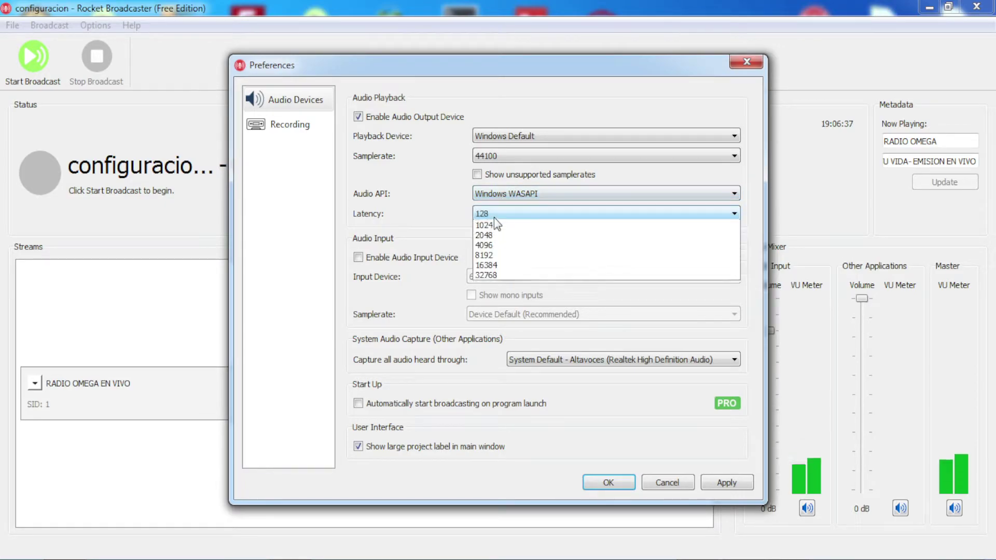
pyautogui.click(493, 224)
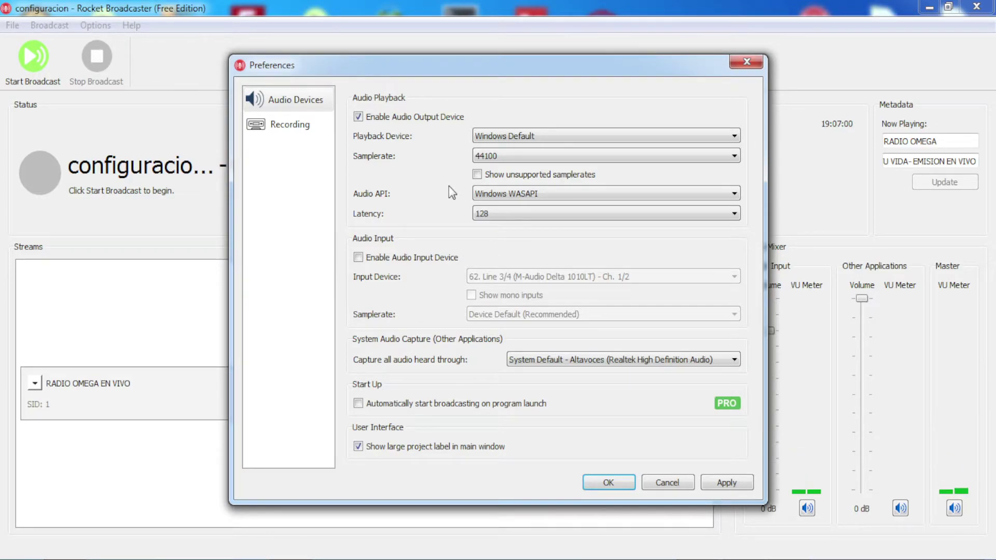
pyautogui.click(358, 117)
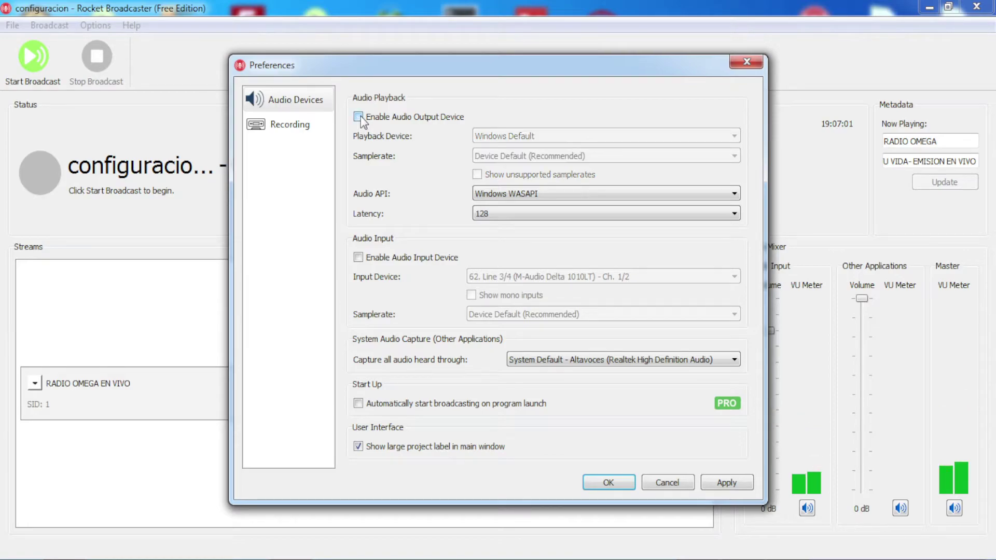
pyautogui.click(358, 258)
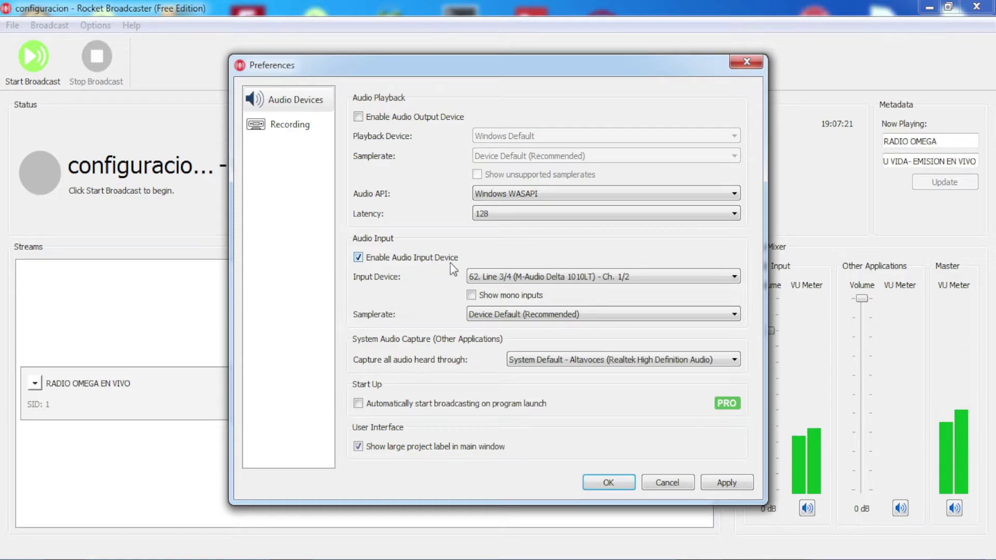
# - Use input device Line 3/4 (M-Audio Delta 1010LT) at a 44100 samplerate, keep the System Default - Altavoces capture and the large project label, and apply
pyautogui.click(521, 278)
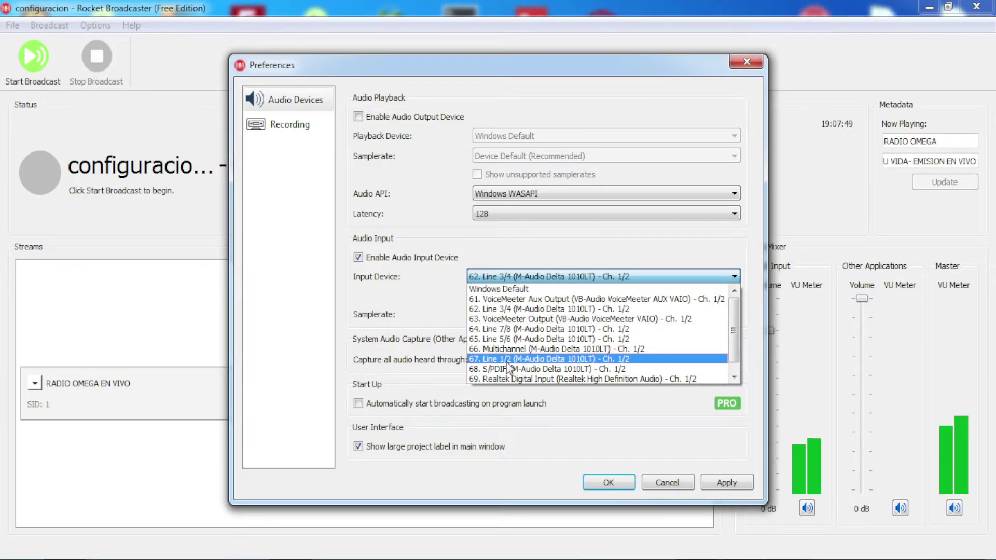
pyautogui.click(521, 309)
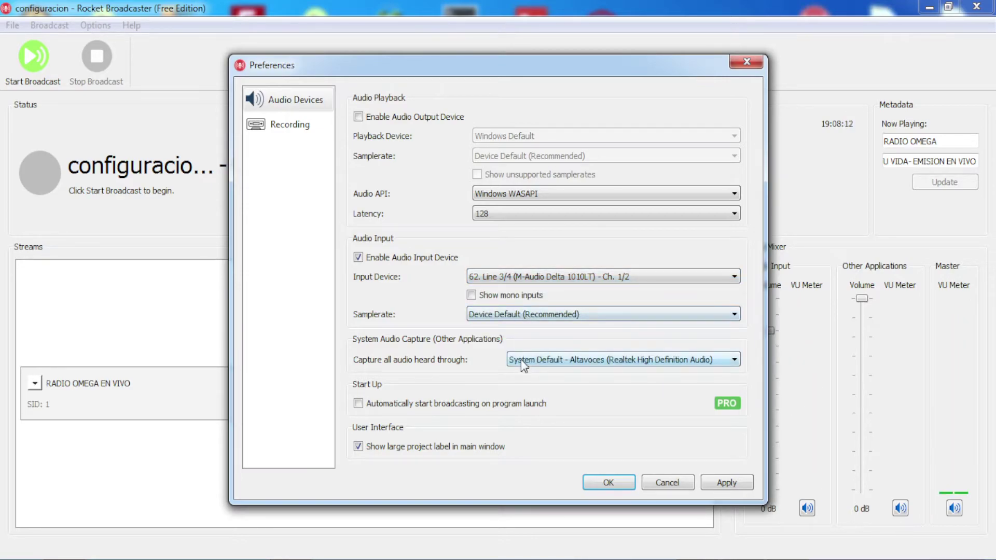
pyautogui.click(551, 322)
pyautogui.click(492, 336)
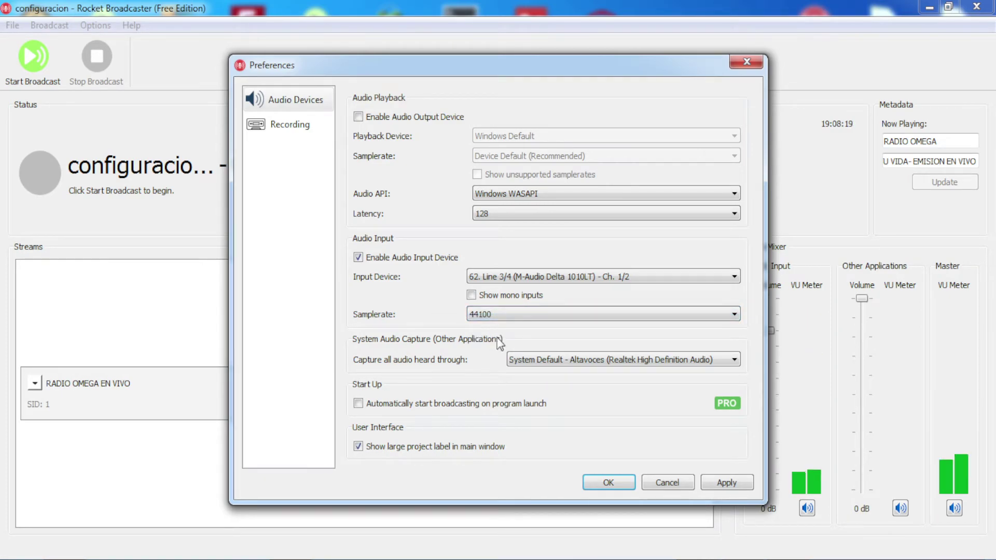
pyautogui.click(567, 363)
pyautogui.click(550, 373)
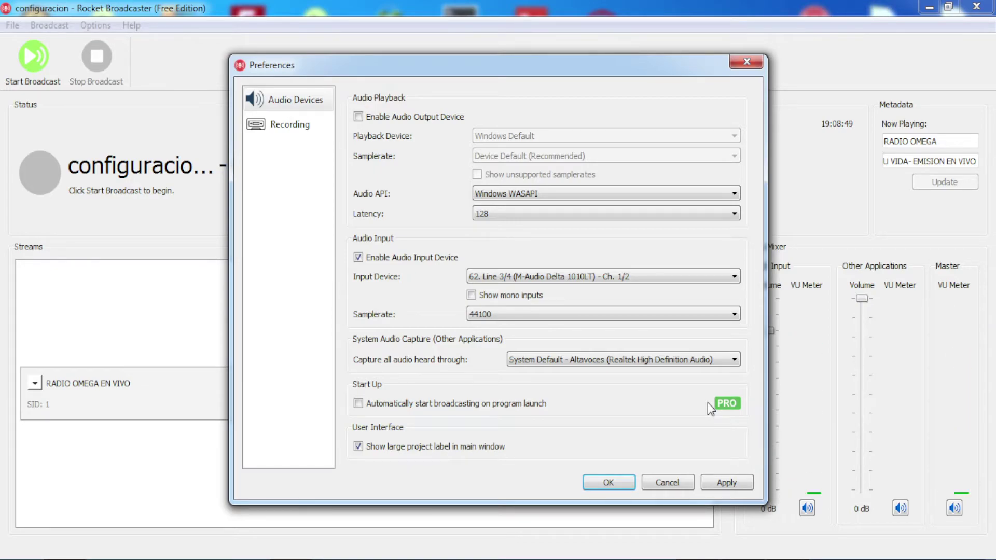
pyautogui.click(358, 447)
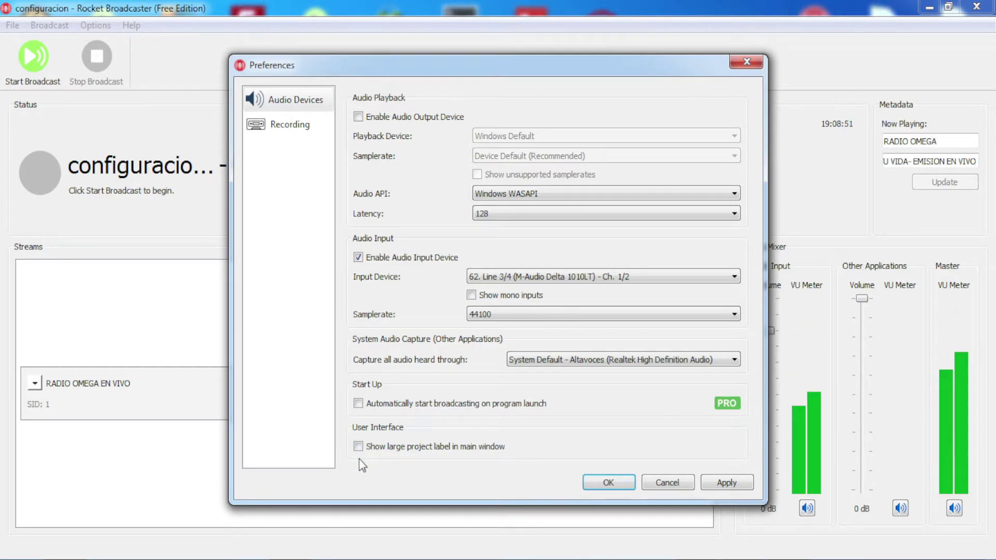
pyautogui.click(358, 446)
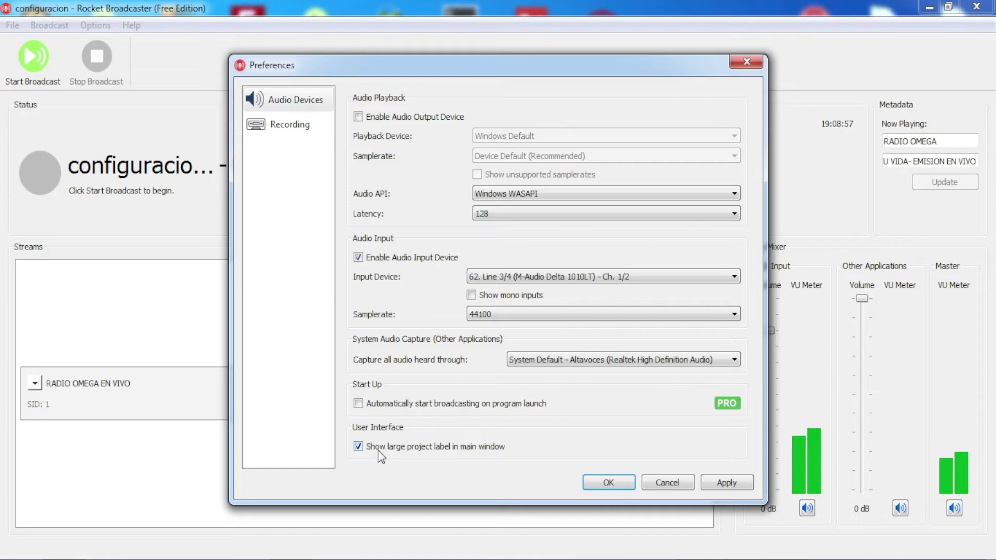
pyautogui.click(726, 482)
# - Enable recording broadcasts to disk with the MP3 (128 kbps) codec and return to the audio device settings
pyautogui.click(273, 127)
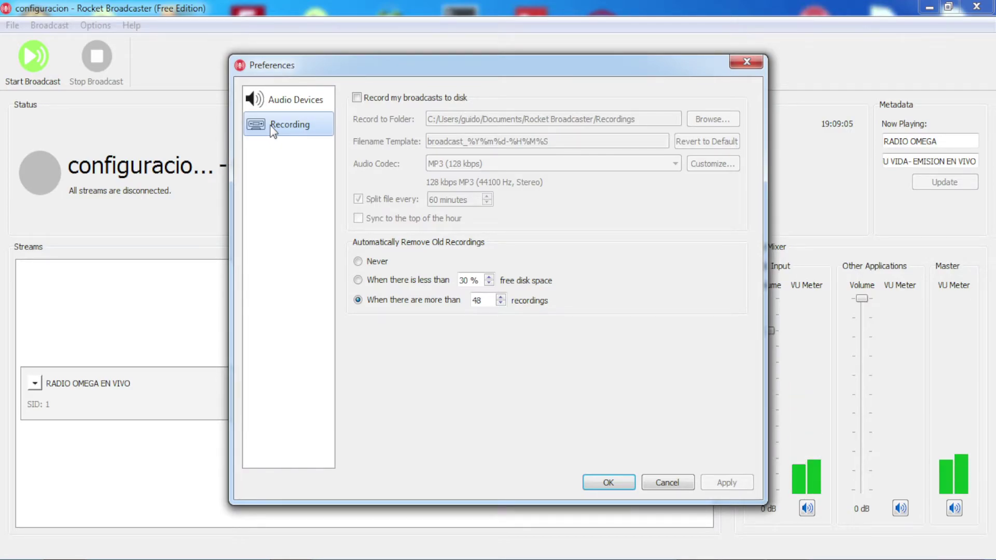
pyautogui.click(356, 97)
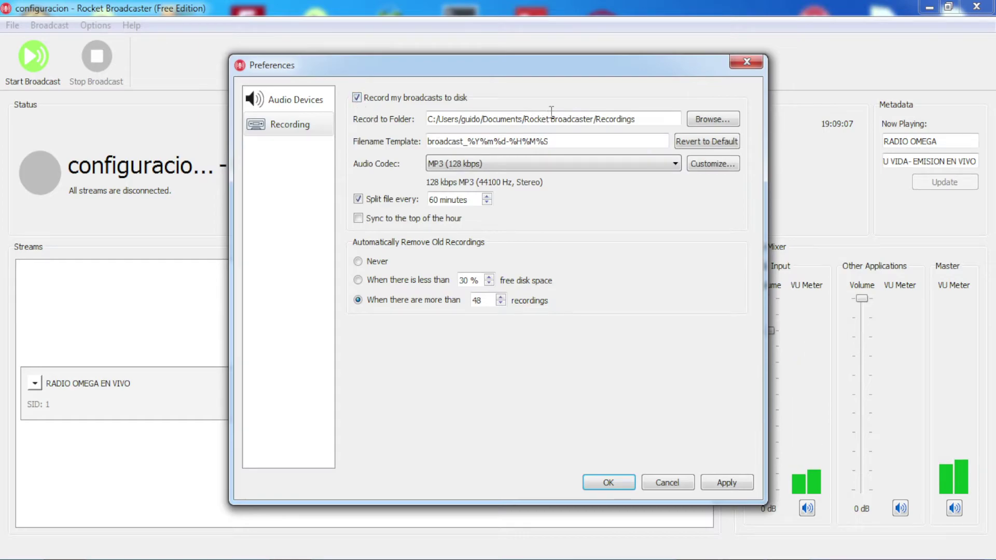
pyautogui.click(462, 163)
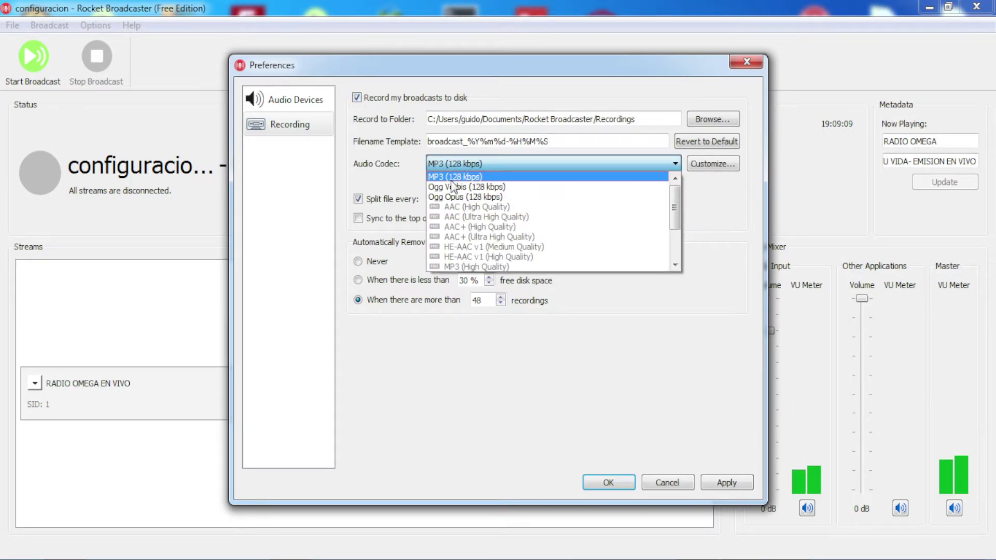
pyautogui.click(461, 173)
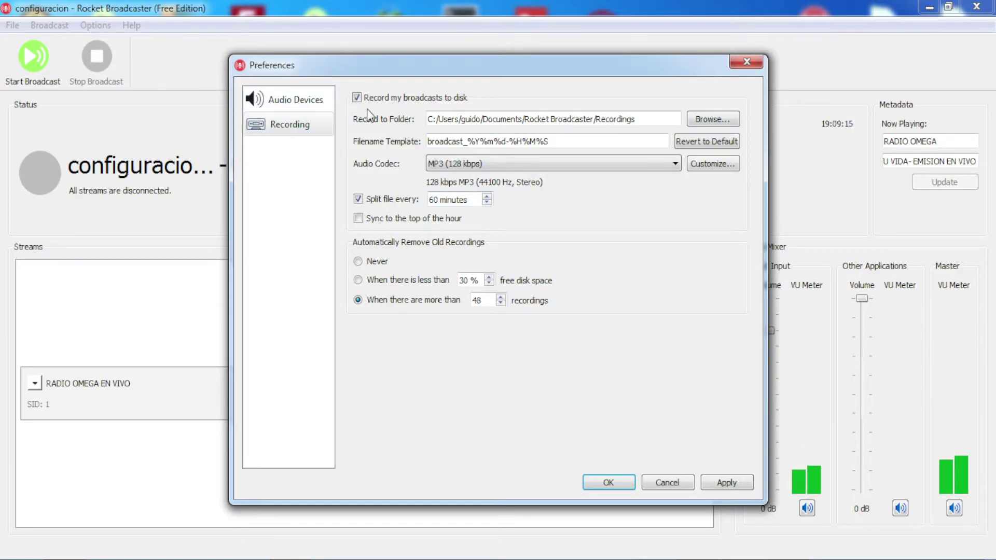
pyautogui.click(296, 101)
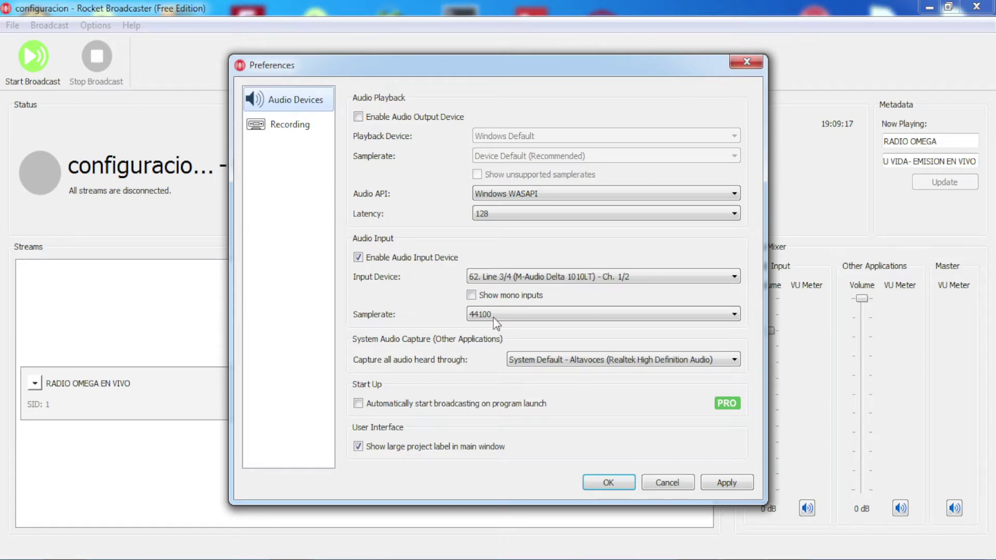
# - Apply the audio device preferences and close them
pyautogui.click(716, 485)
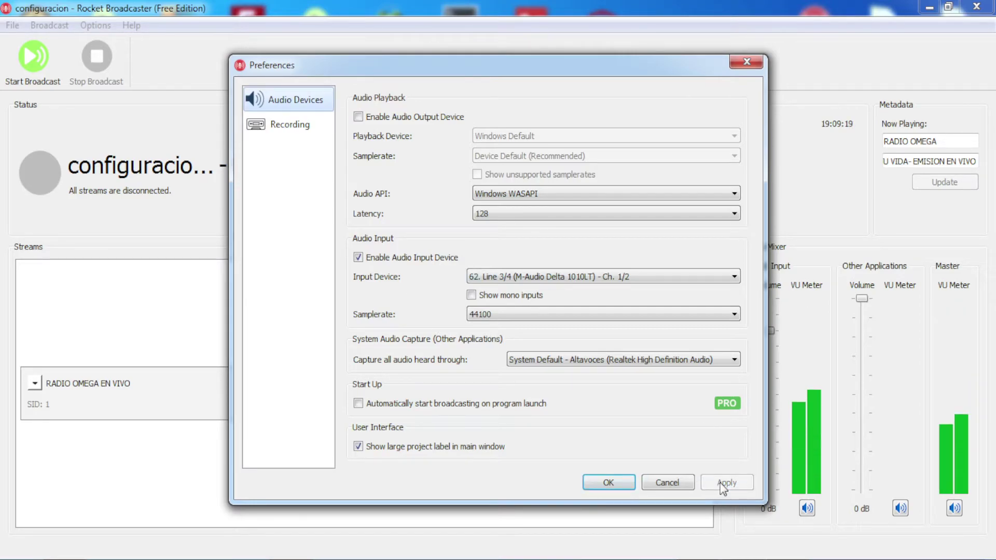
pyautogui.click(608, 484)
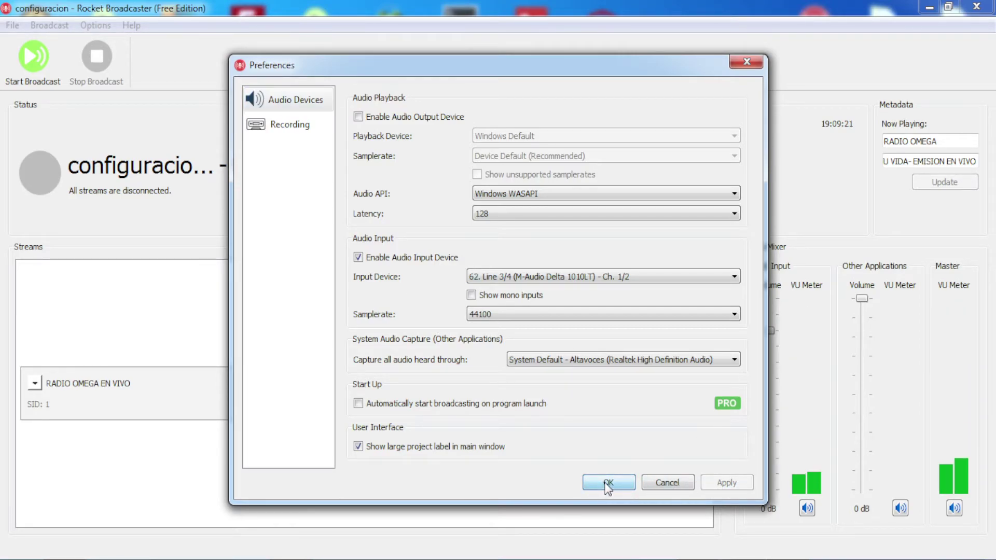
# - Rename the stream RADIO OMEGA EN VIVO to RADIO OMEGA in the broadcast's stream settings
pyautogui.click(47, 24)
pyautogui.click(69, 45)
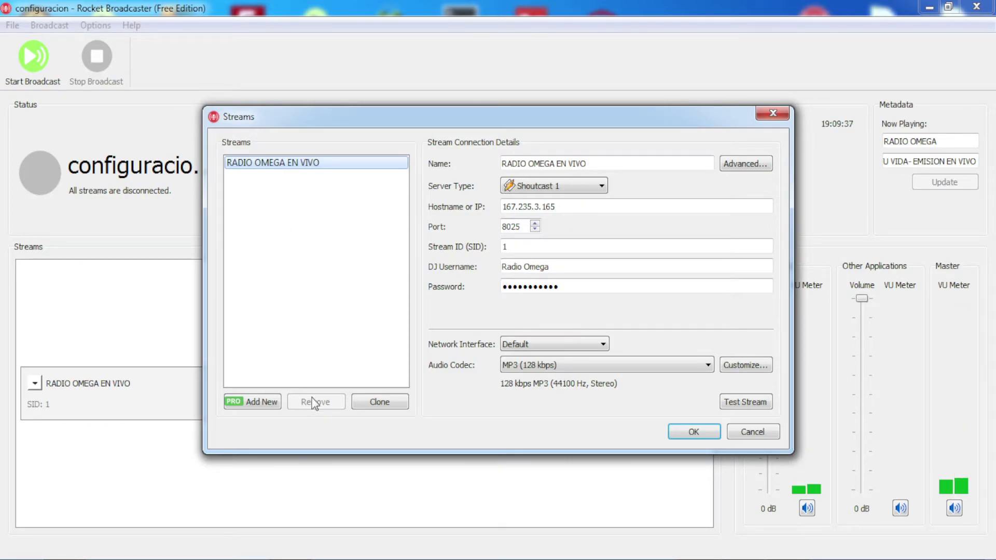
pyautogui.doubleClick(283, 164)
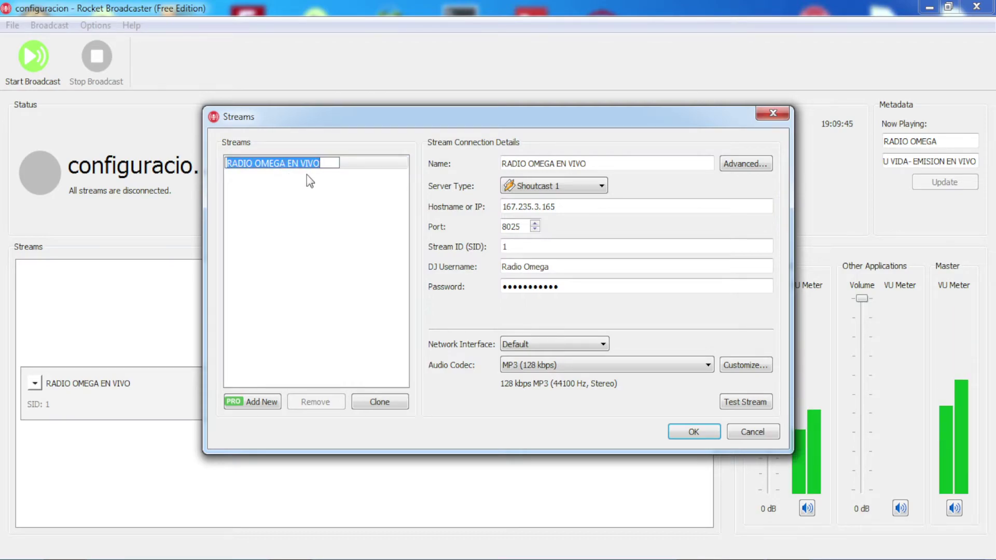
pyautogui.press('BackSpace')
pyautogui.write('RA')
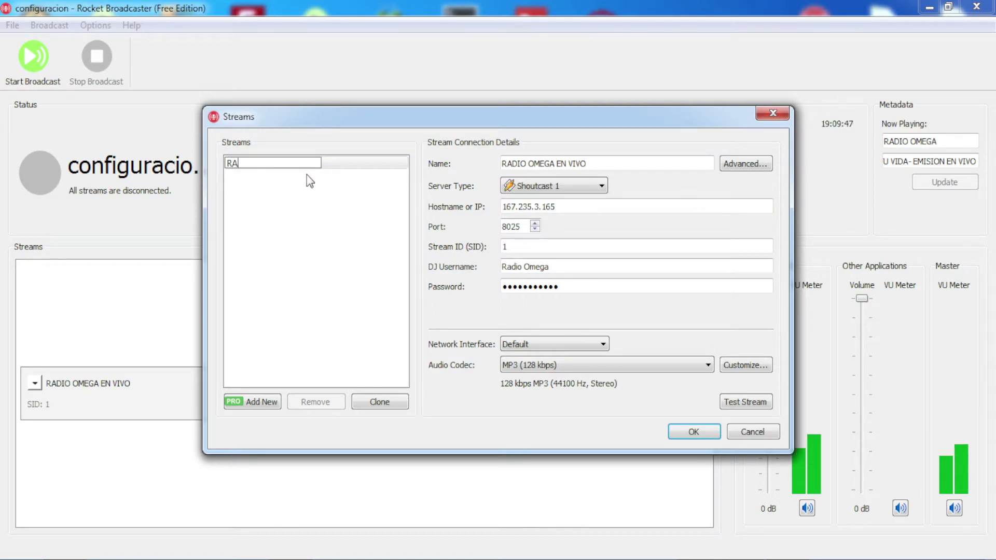
pyautogui.write('DIO OMEGA')
pyautogui.press('Return')
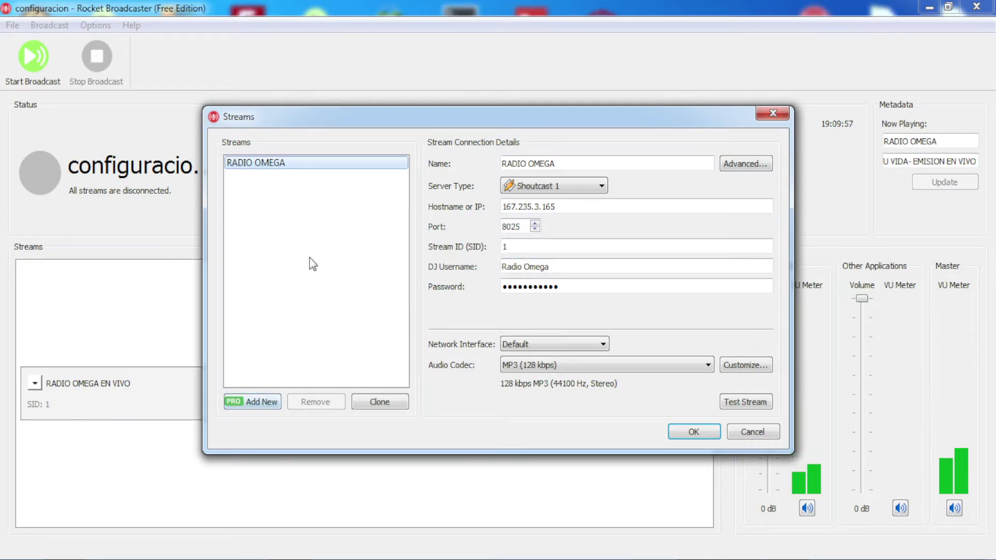
pyautogui.click(311, 205)
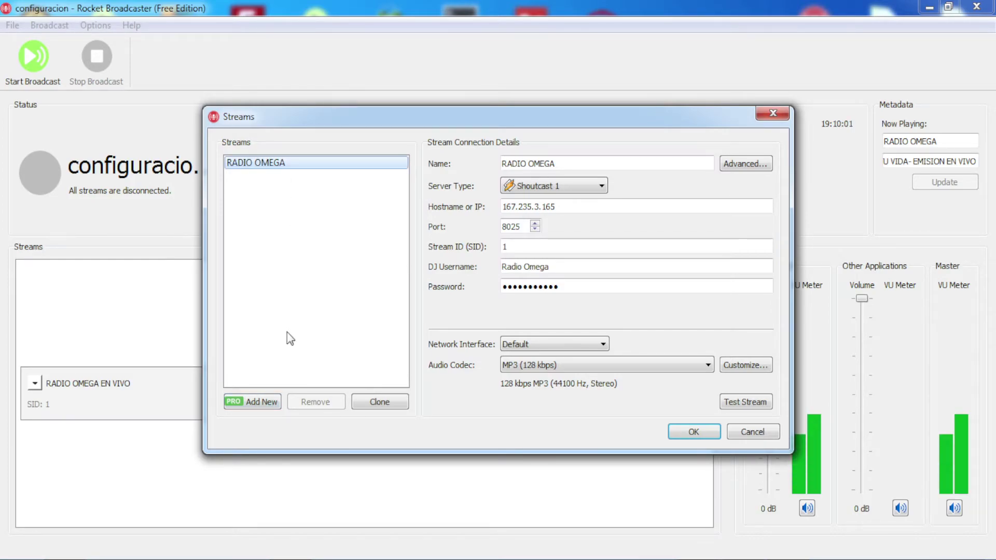
# - Try to add a second stream and to clone the RADIO OMEGA stream
pyautogui.click(260, 403)
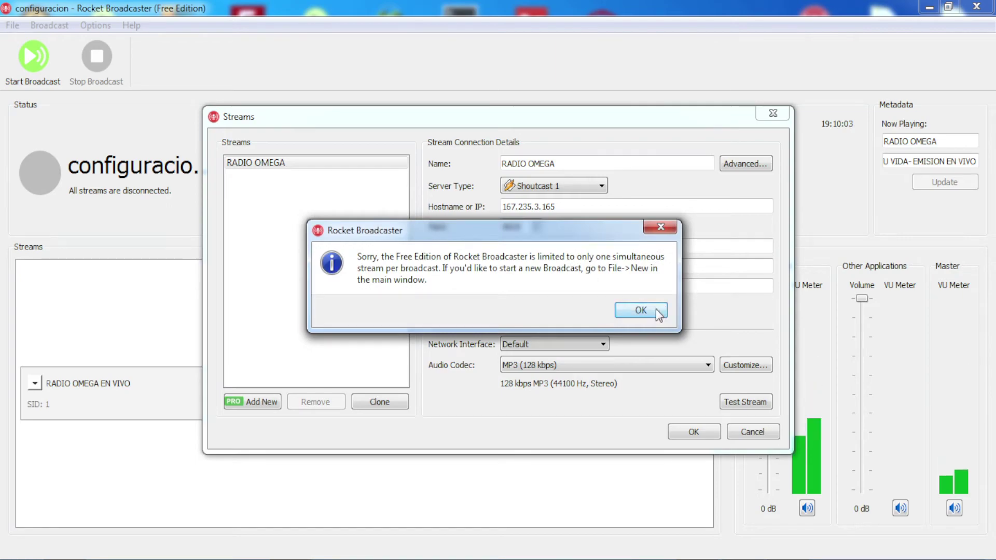
pyautogui.click(639, 310)
pyautogui.click(289, 165)
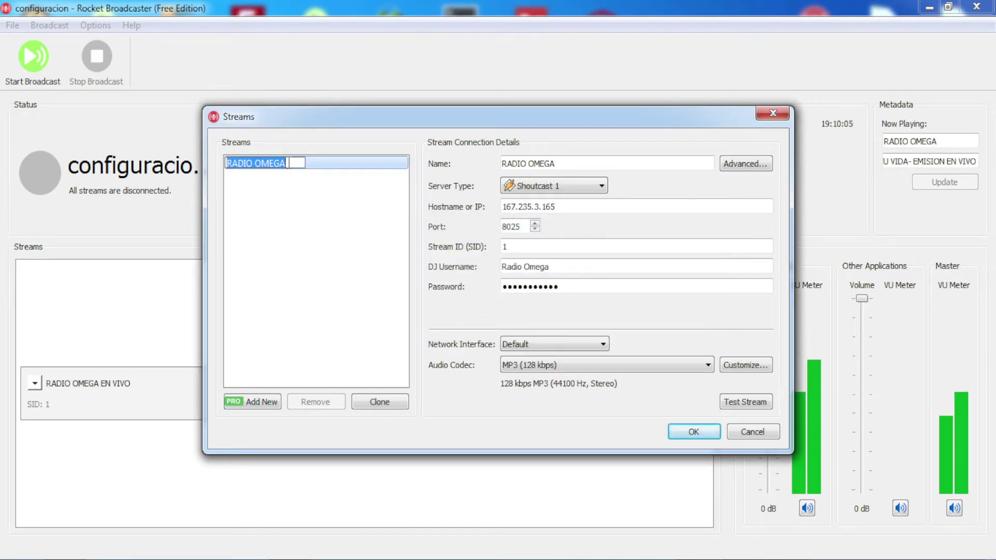
pyautogui.click(382, 403)
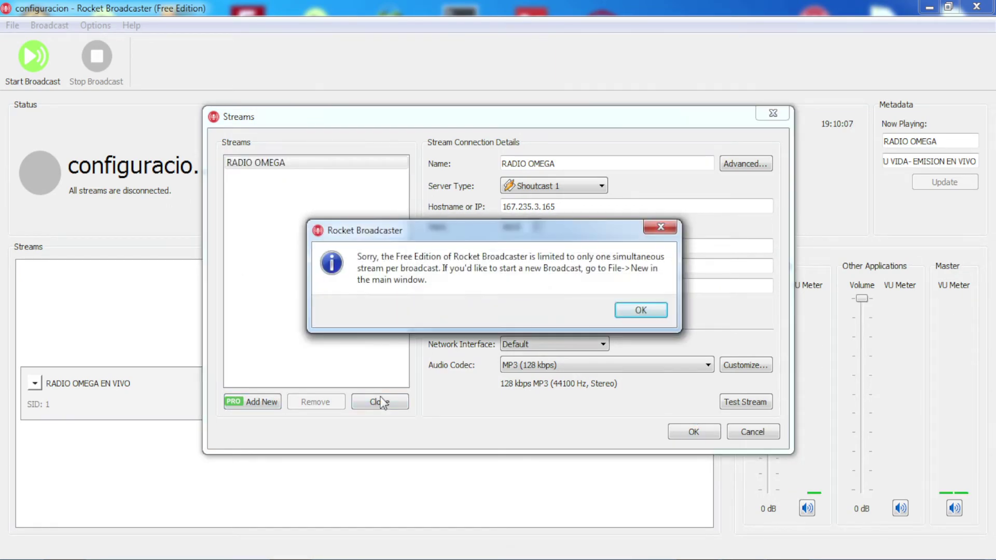
pyautogui.click(646, 315)
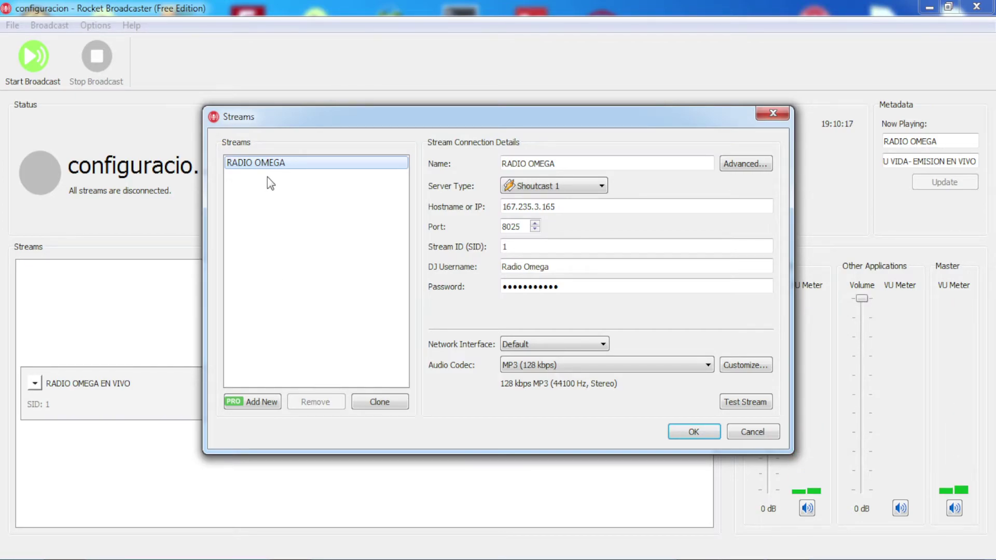
# - Review the RADIO OMEGA stream's additional metadata, including genre, description and website URL
pyautogui.click(280, 164)
pyautogui.click(298, 204)
pyautogui.moveTo(600, 123); pyautogui.dragTo(481, 91)
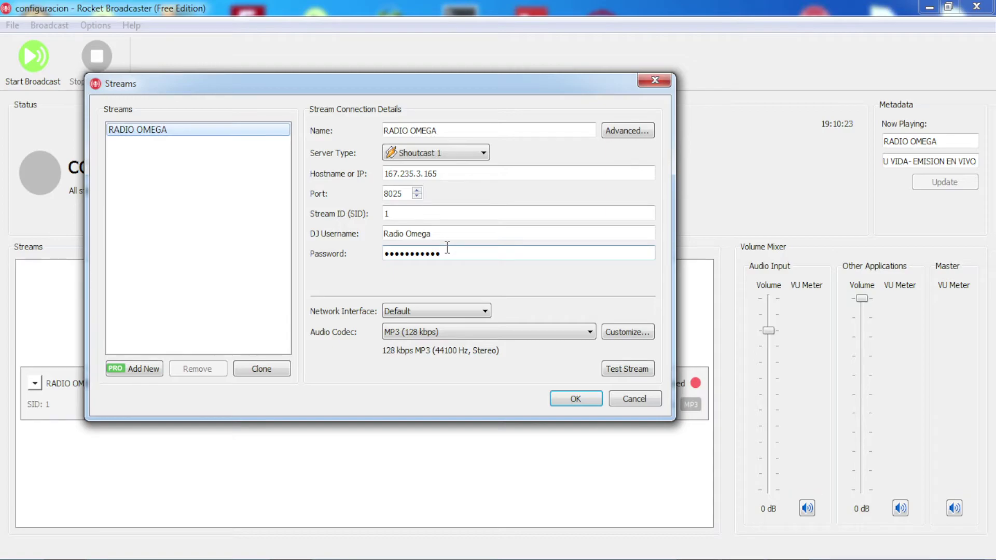
pyautogui.click(627, 130)
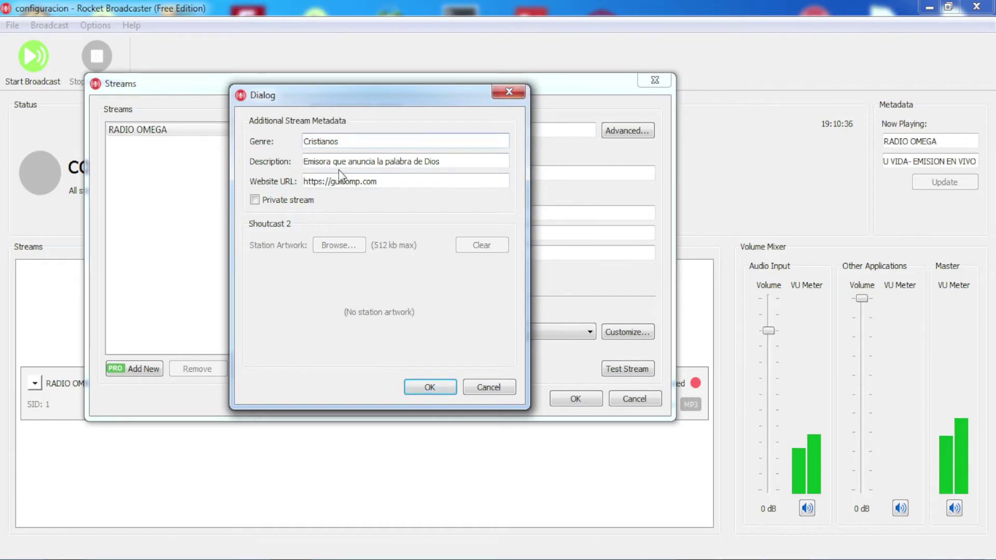
pyautogui.click(420, 397)
# - Keep RADIO OMEGA as the stream name and save the stream settings
pyautogui.moveTo(432, 130); pyautogui.dragTo(443, 134)
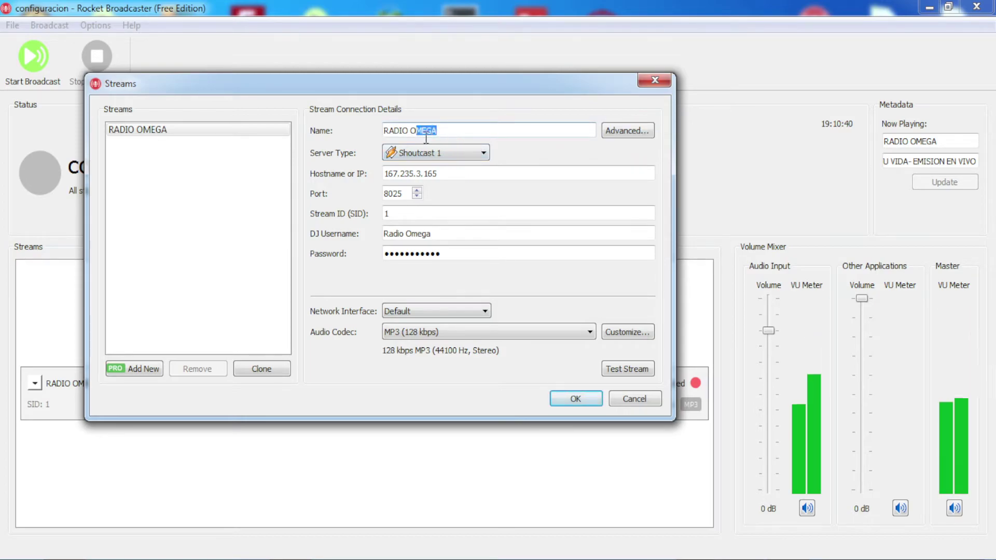
pyautogui.click(404, 136)
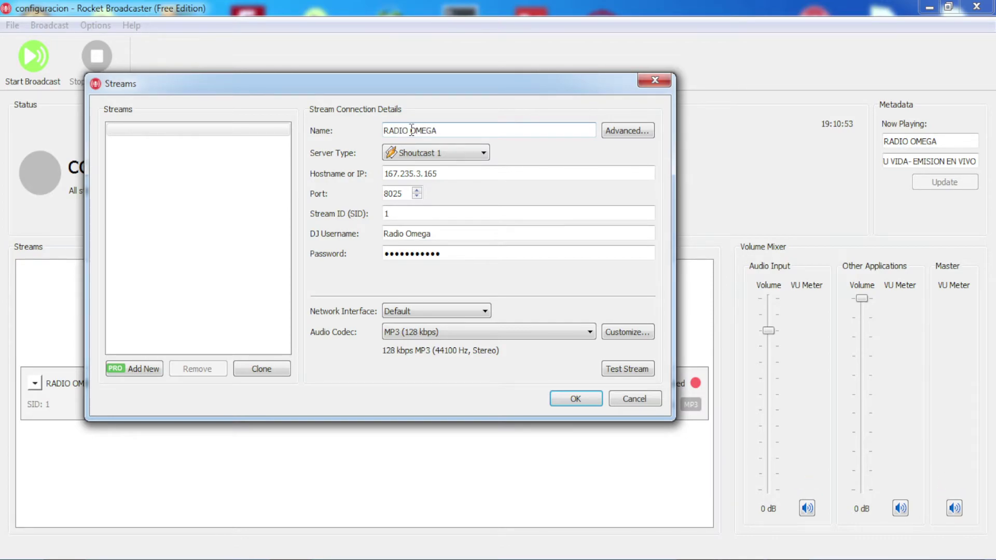
pyautogui.press('Return')
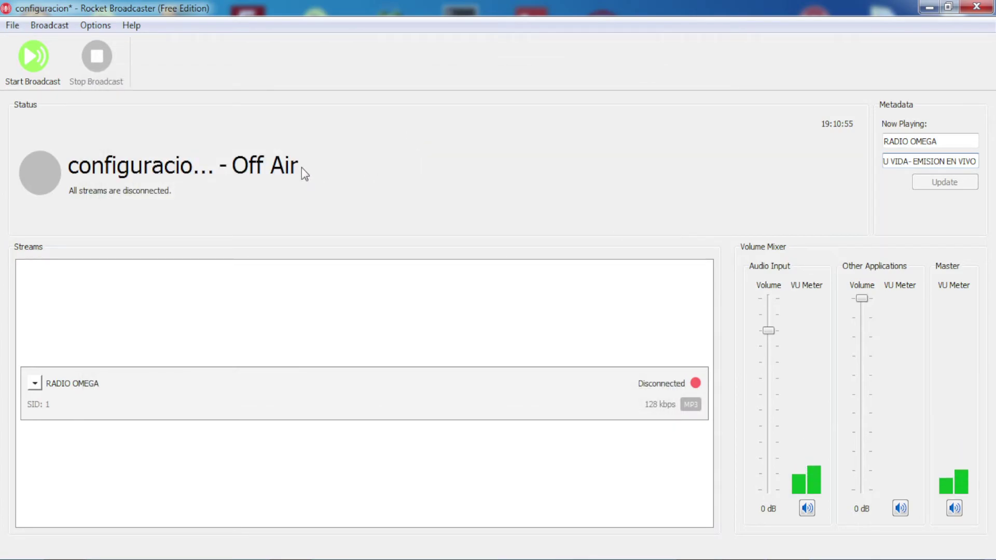
# - Reopen the stream settings and set the RADIO OMEGA stream's server type to Shoutcast 1 (Legacy)
pyautogui.click(50, 25)
pyautogui.click(58, 42)
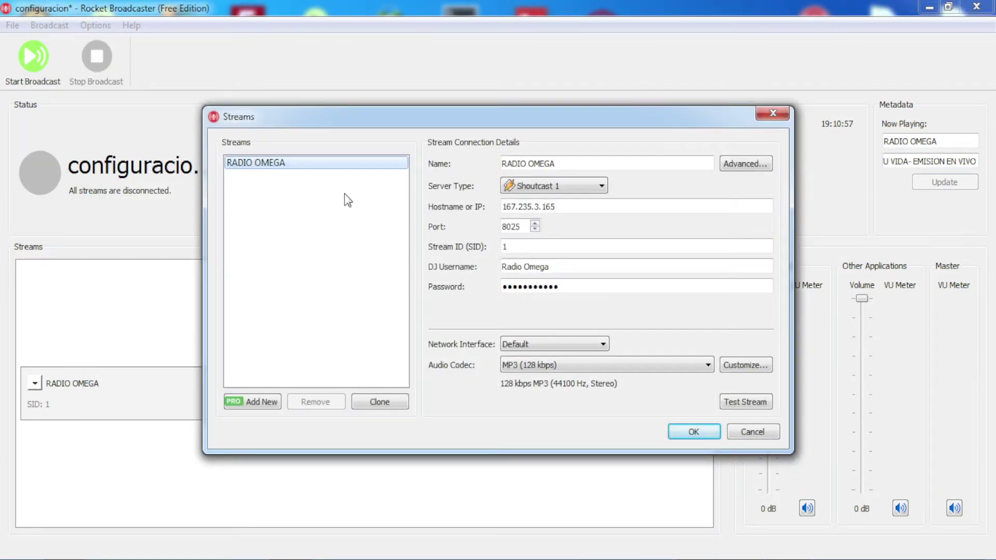
pyautogui.moveTo(580, 119); pyautogui.dragTo(522, 72)
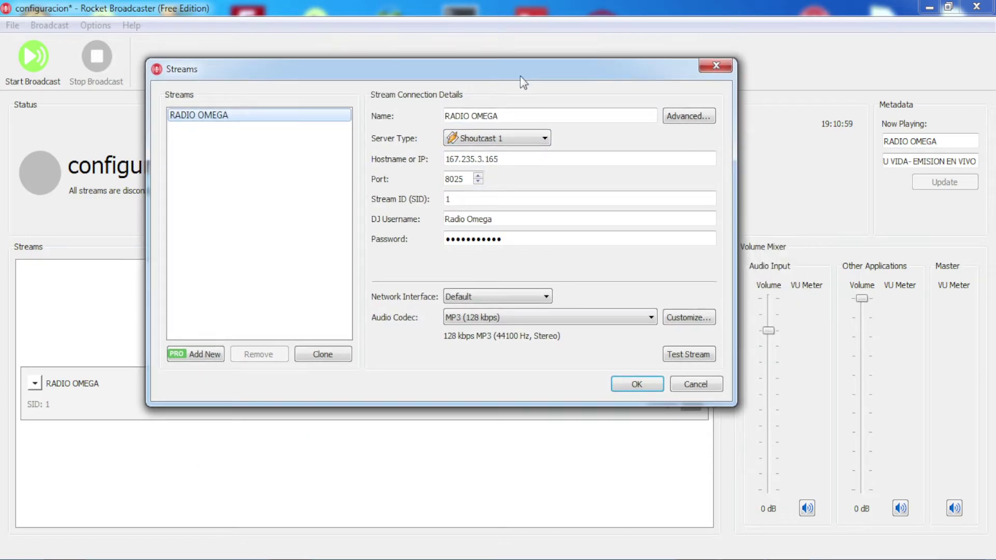
pyautogui.click(507, 120)
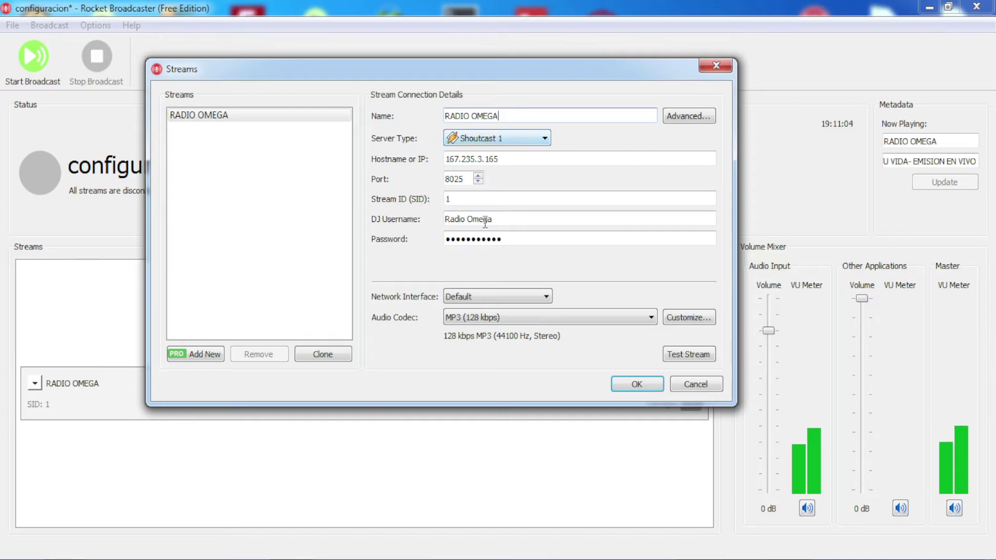
pyautogui.click(506, 135)
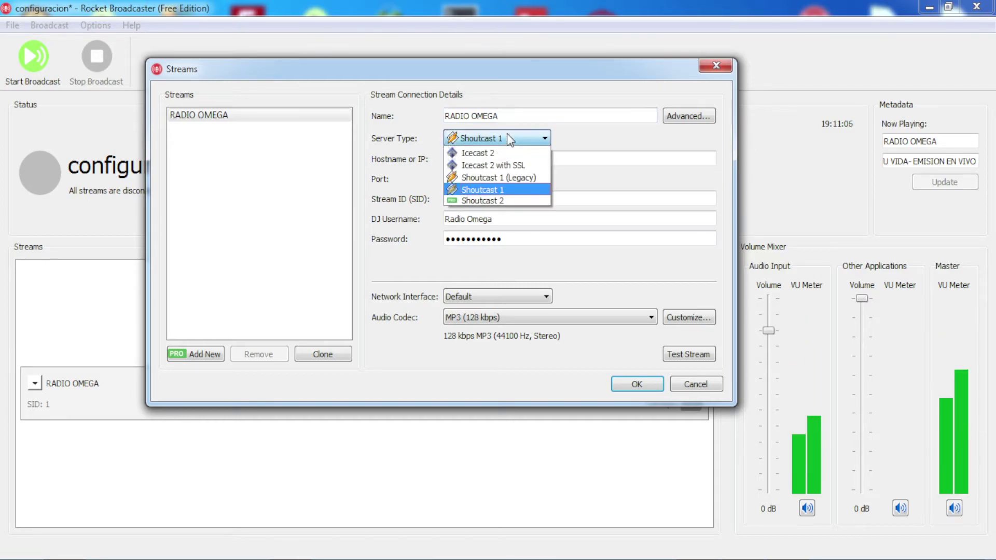
pyautogui.click(498, 179)
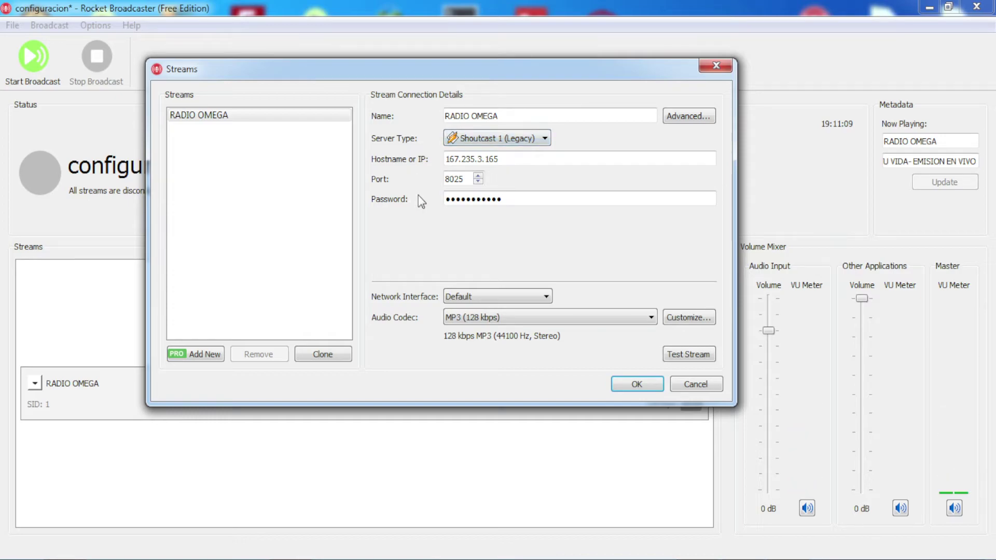
# - Copy the IP 167.235.3.165 from the Notepad broadcast data and use it as the stream's hostname
pyautogui.click(508, 159)
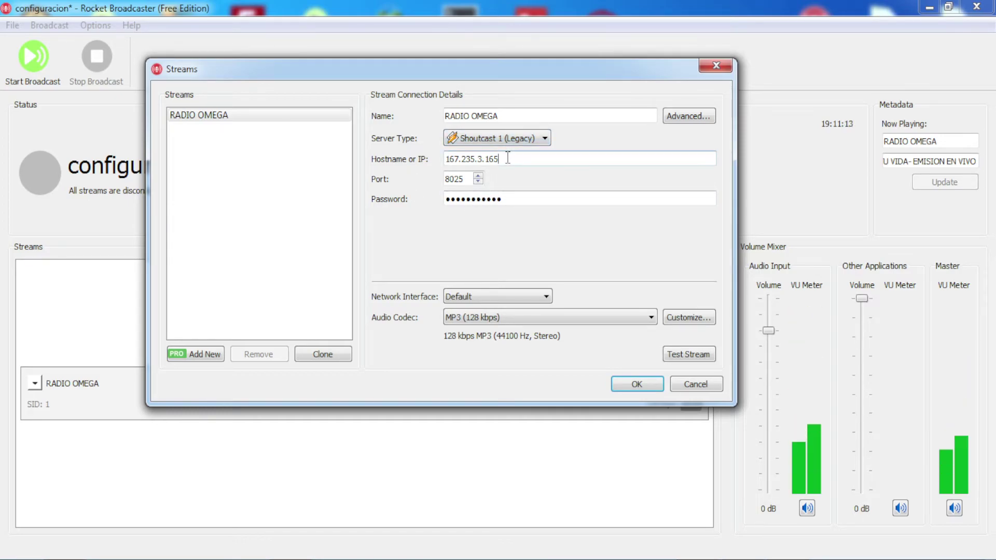
pyautogui.moveTo(508, 158); pyautogui.dragTo(436, 160)
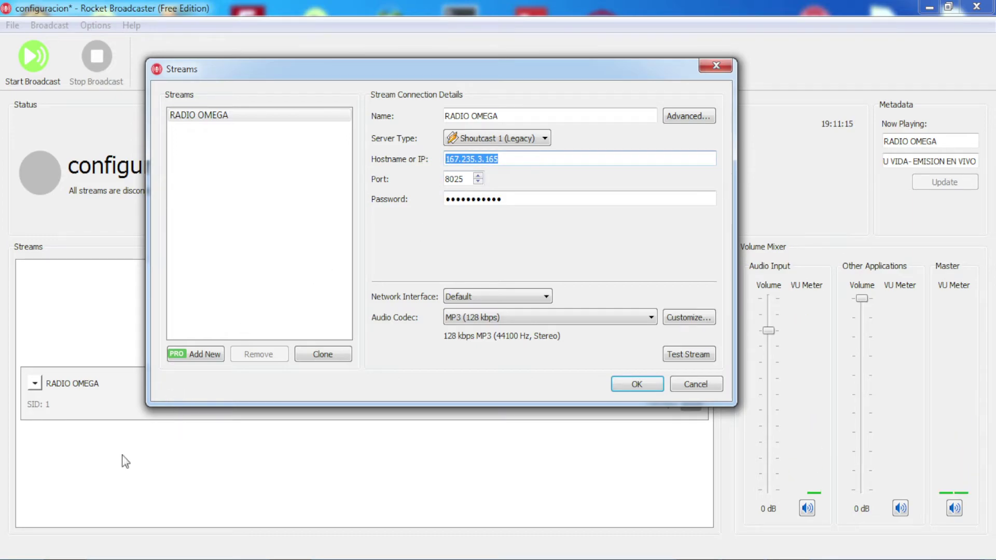
pyautogui.hotkey('alt', 'Tab')
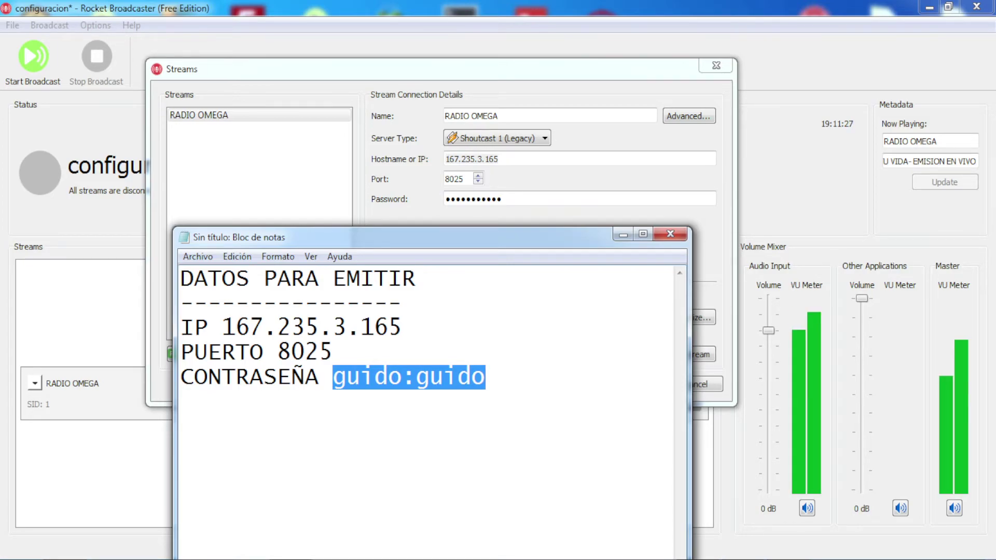
pyautogui.moveTo(361, 235); pyautogui.dragTo(429, 129)
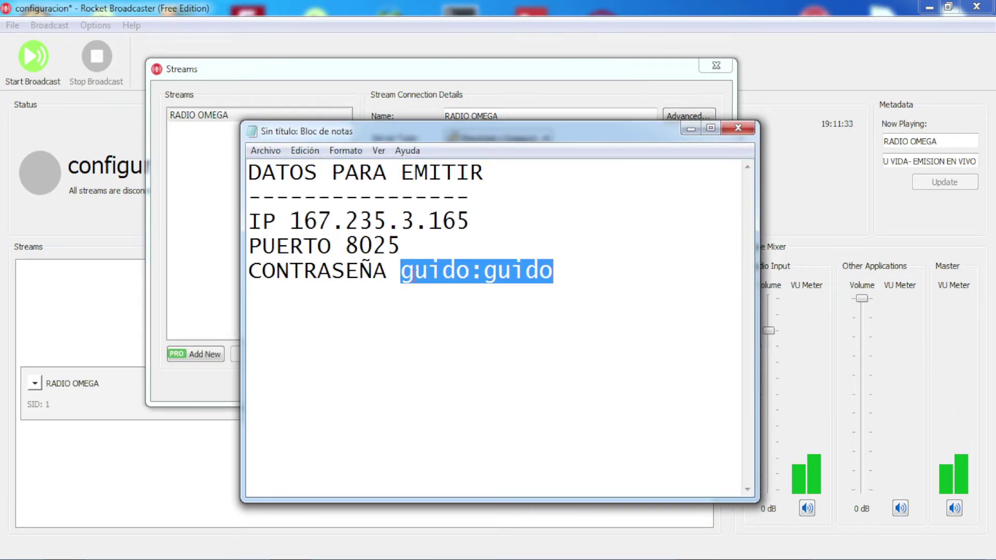
pyautogui.moveTo(470, 222); pyautogui.dragTo(301, 217)
pyautogui.rightClick(296, 219)
pyautogui.click(344, 266)
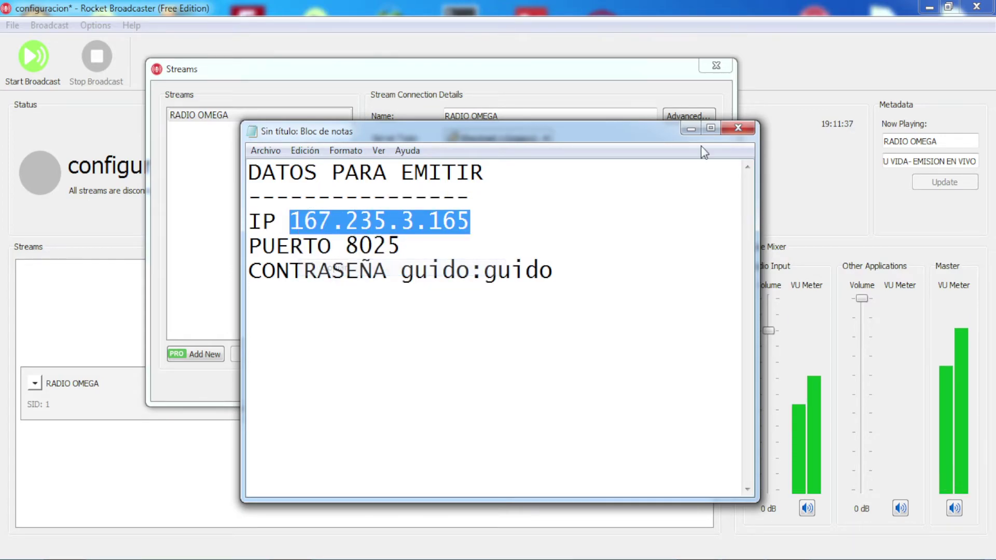
pyautogui.click(690, 128)
pyautogui.moveTo(500, 160); pyautogui.dragTo(426, 161)
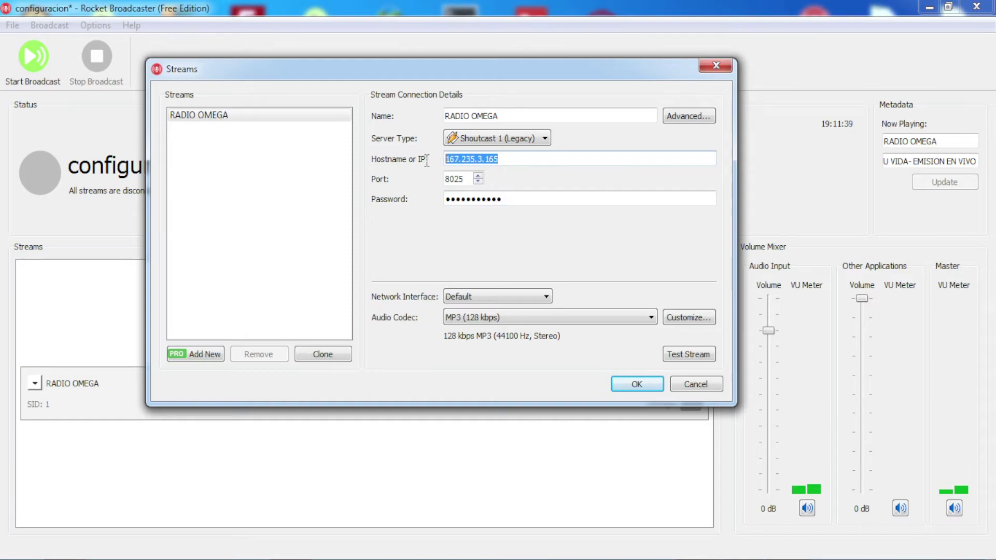
pyautogui.press('BackSpace')
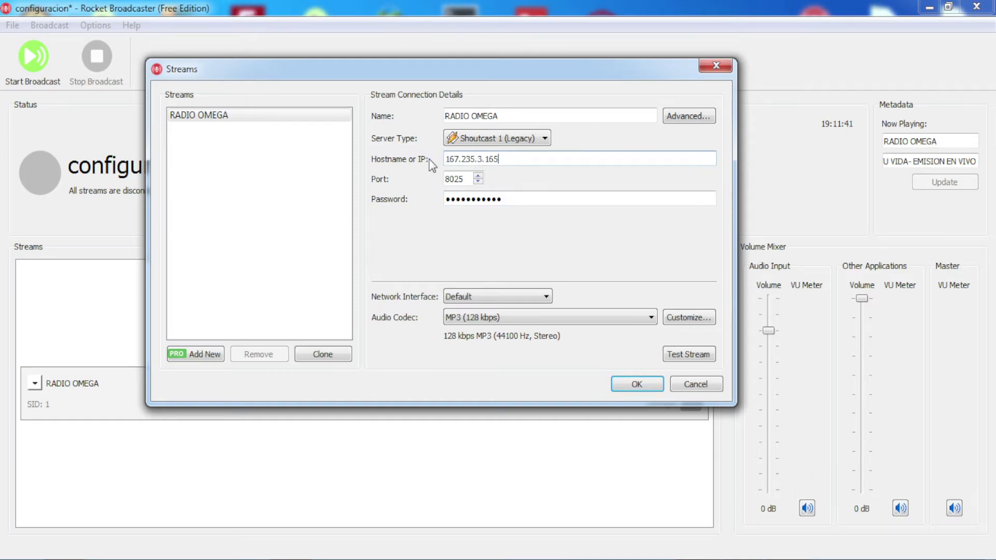
# - Copy port 8025 from the Notepad broadcast data and enter it as the stream's port
pyautogui.hotkey('alt', 'Tab')
pyautogui.moveTo(401, 246); pyautogui.dragTo(349, 246)
pyautogui.rightClick(348, 246)
pyautogui.click(369, 294)
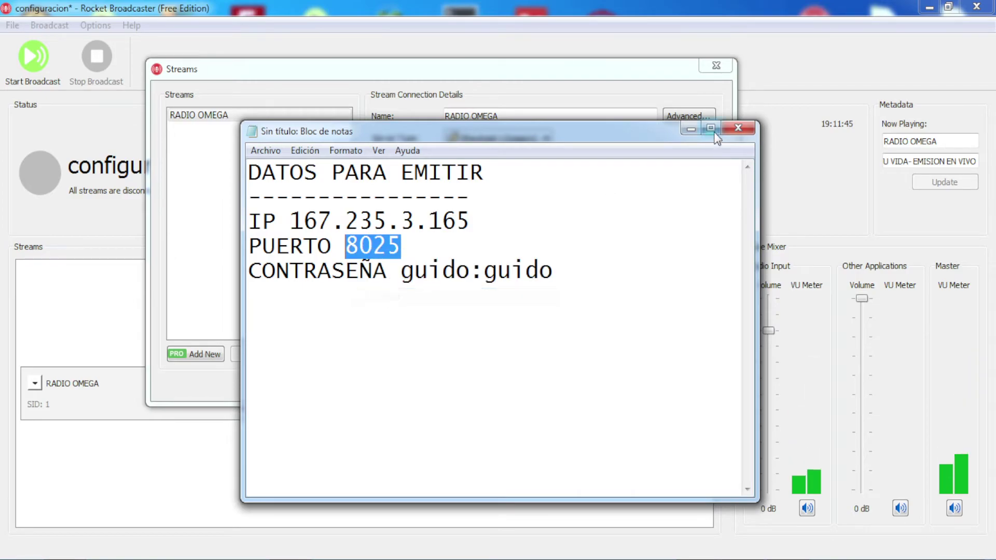
pyautogui.click(690, 128)
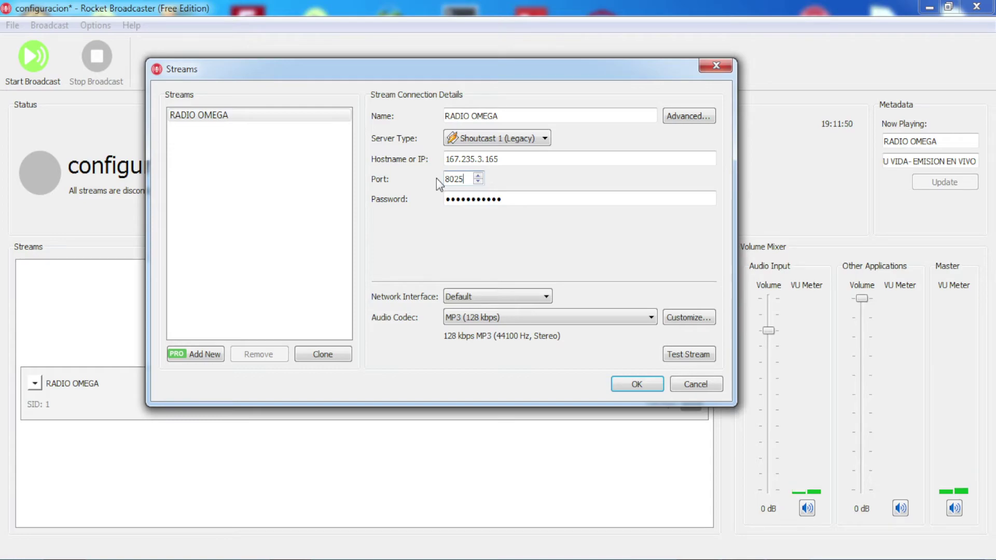
# - Copy the stream password from the Notepad broadcast data and paste it as the stream's password
pyautogui.hotkey('alt', 'Tab')
pyautogui.moveTo(565, 271); pyautogui.dragTo(402, 270)
pyautogui.rightClick(405, 271)
pyautogui.click(443, 322)
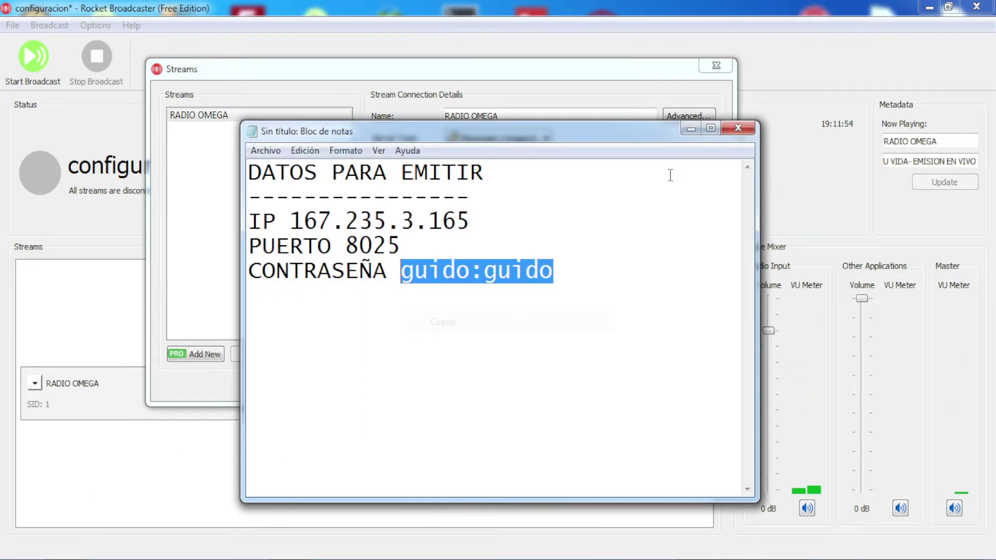
pyautogui.click(691, 128)
pyautogui.click(509, 199)
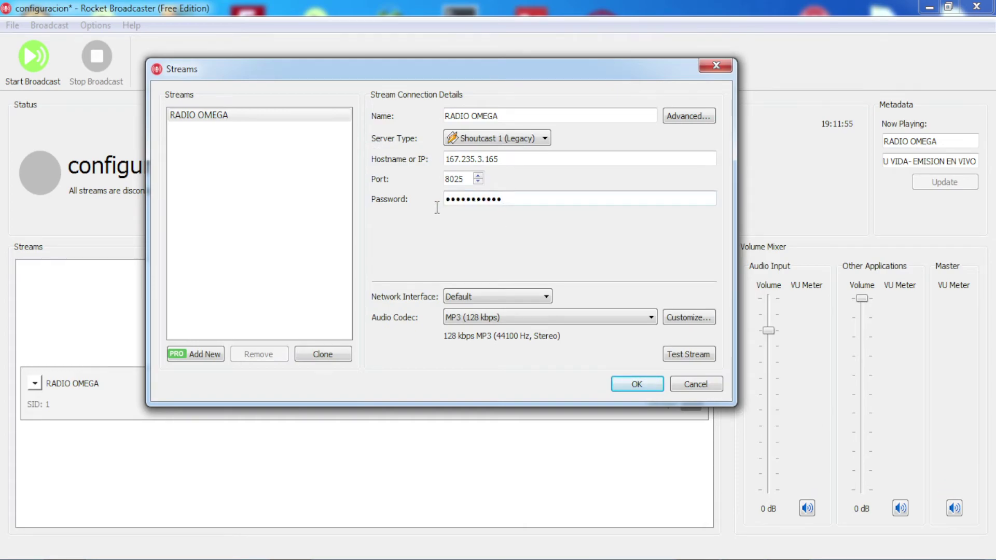
pyautogui.press('BackSpace')
pyautogui.hotkey('ctrl', 'v')
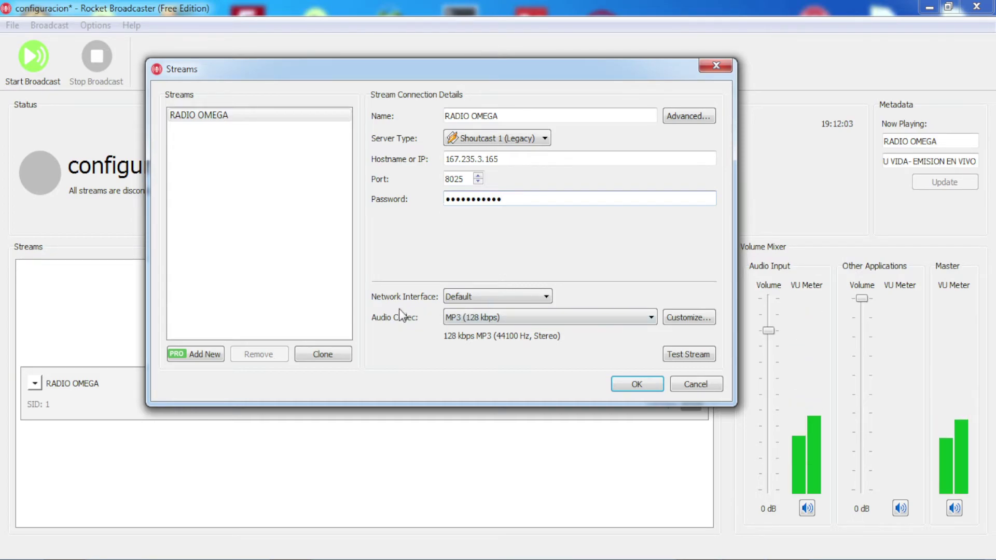
# - Check the available network interfaces for the stream and keep Default
pyautogui.click(480, 297)
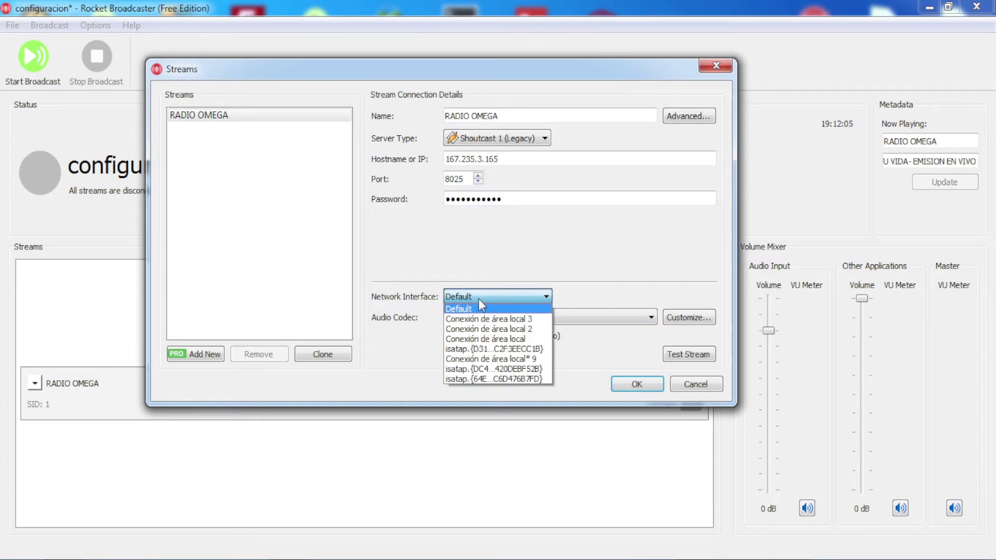
pyautogui.click(478, 299)
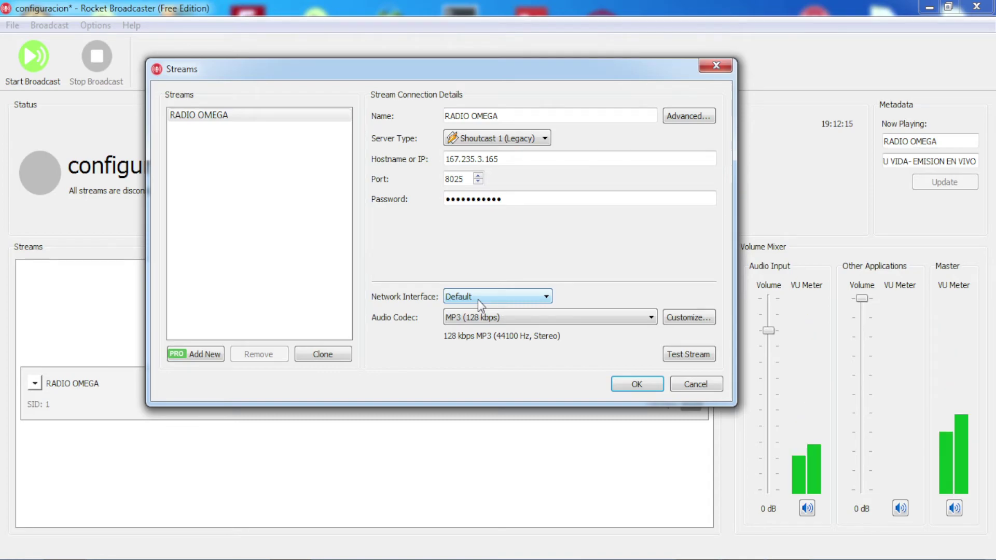
# - Customize the stream's encoder with the MP3 codec, 2 (Stereo) channels and a 44100 Hz samplerate
pyautogui.click(689, 317)
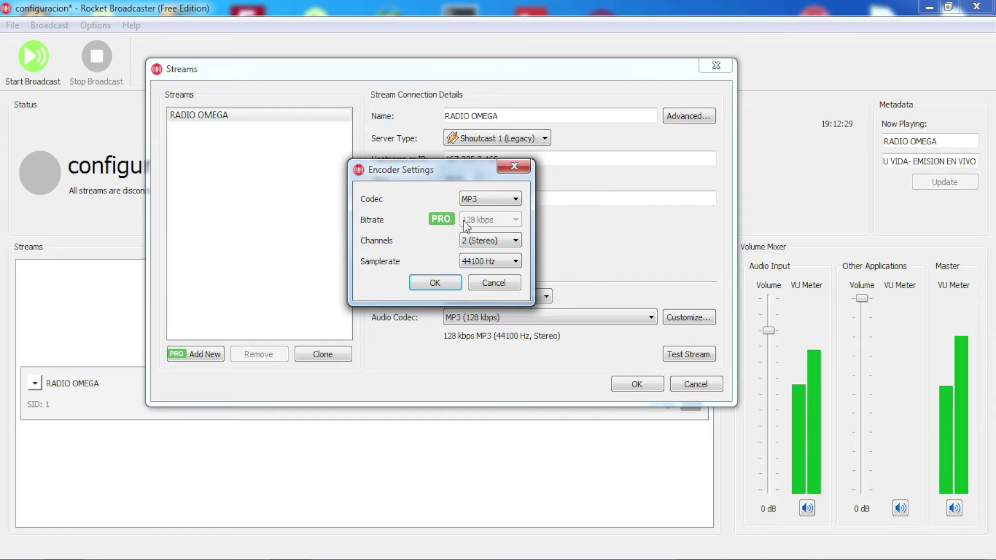
pyautogui.click(478, 199)
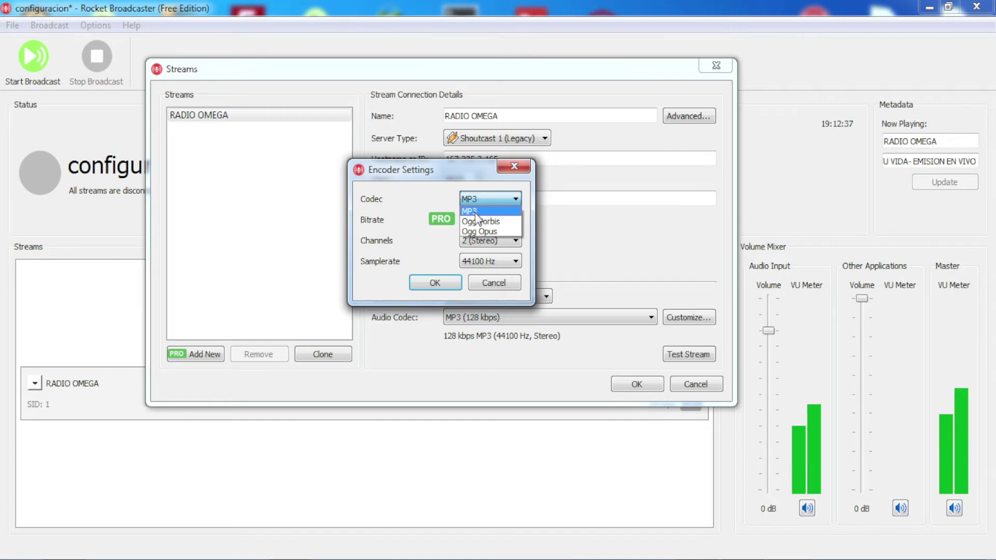
pyautogui.click(475, 211)
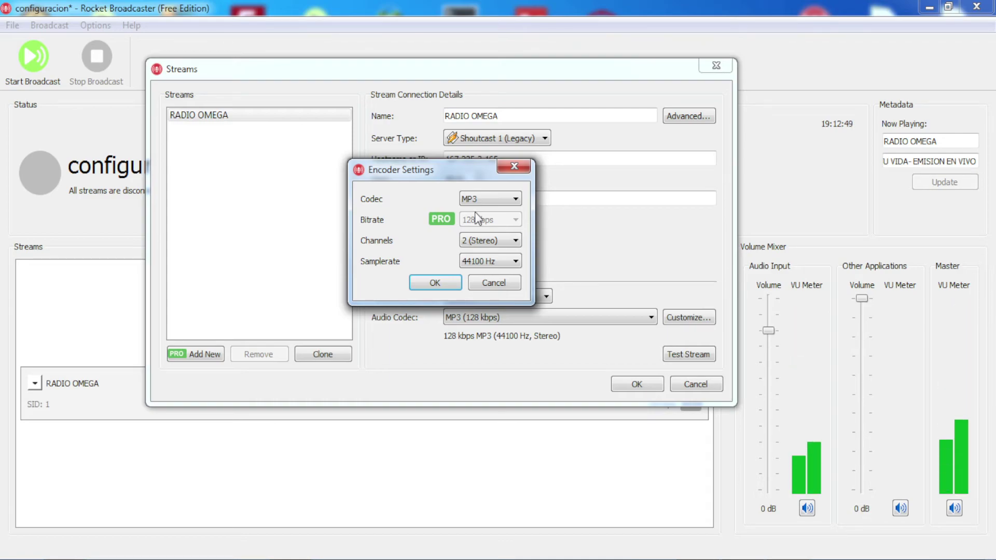
pyautogui.click(500, 240)
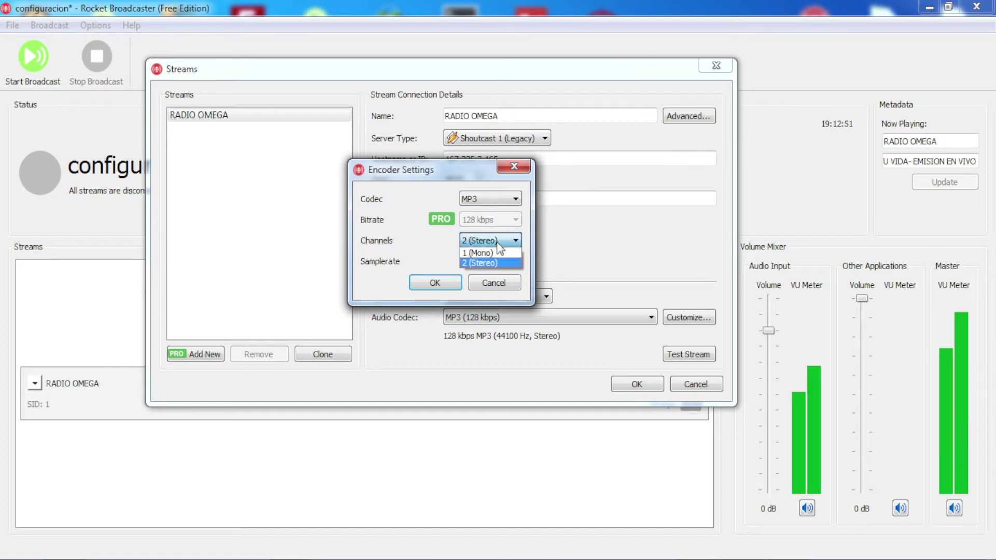
pyautogui.click(487, 260)
pyautogui.click(488, 261)
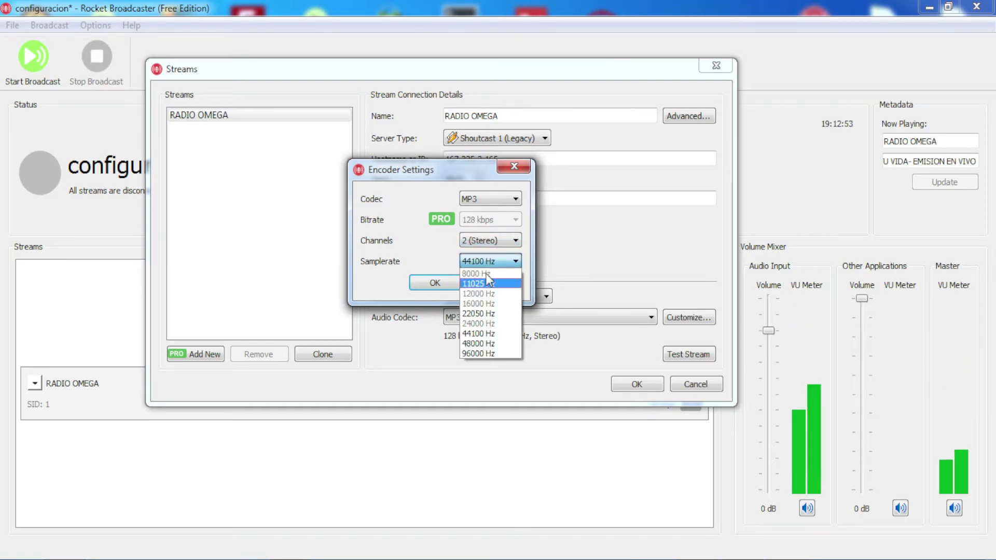
pyautogui.click(478, 333)
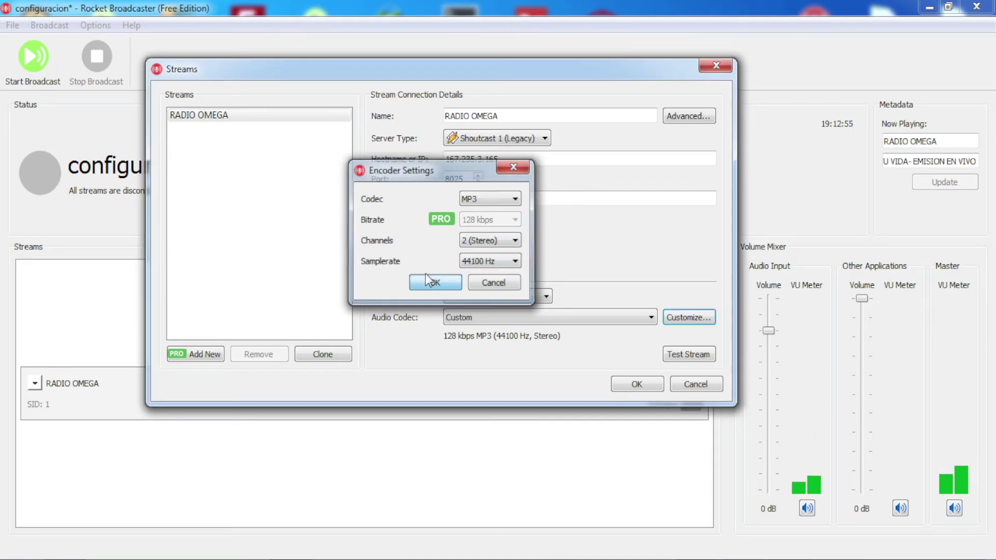
pyautogui.click(432, 283)
# - Set the stream's audio codec to the MP3 (128 kbps) preset and run the stream connection test
pyautogui.click(541, 317)
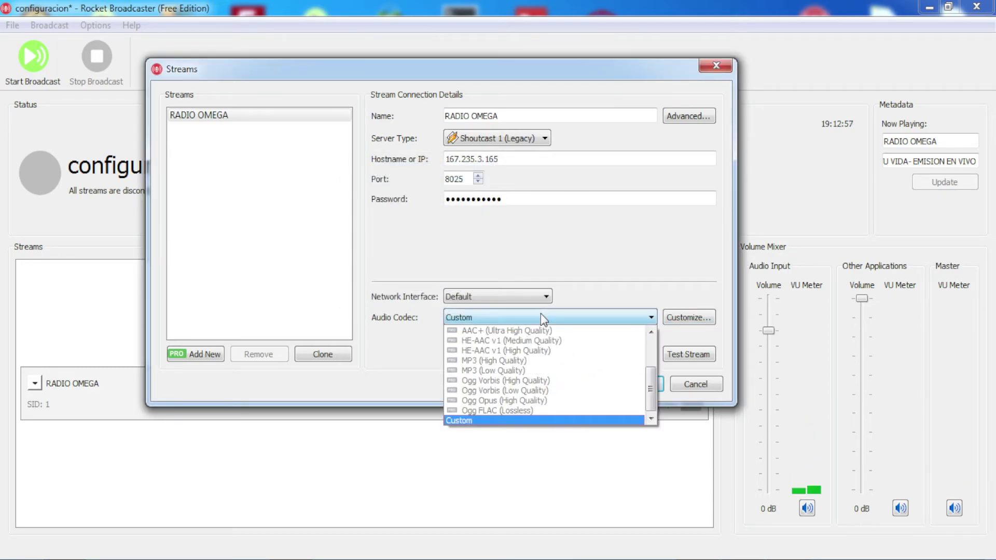
pyautogui.scroll(2, 648, 394)
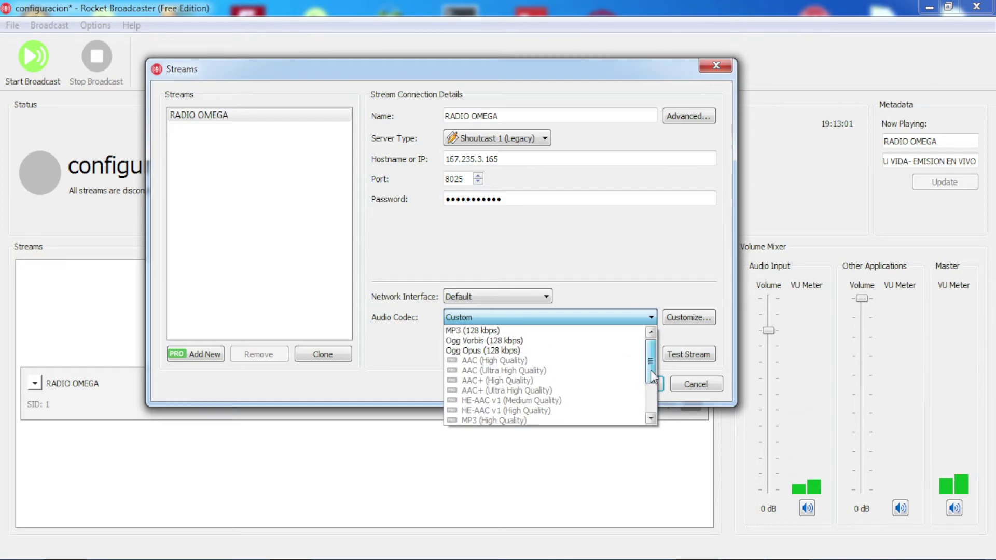
pyautogui.click(498, 330)
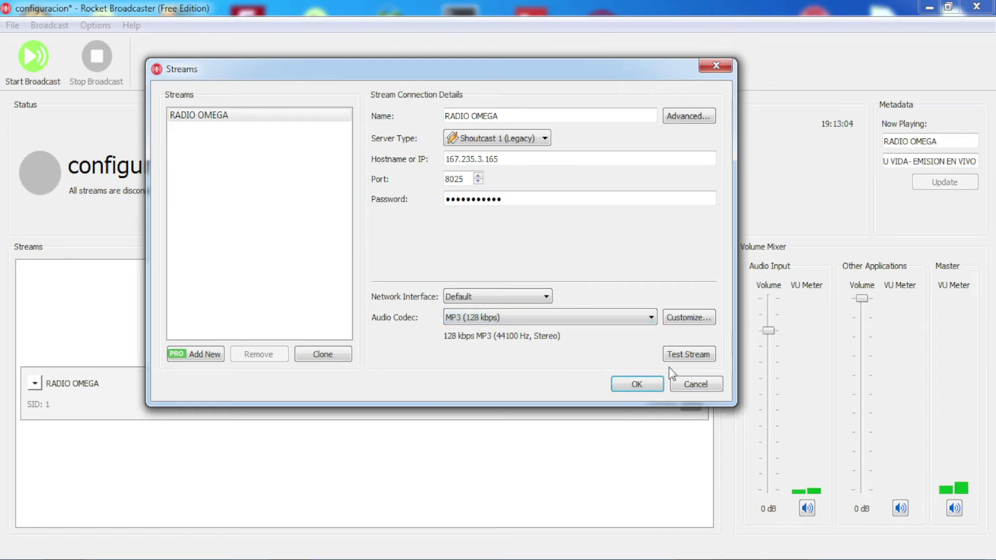
pyautogui.click(683, 355)
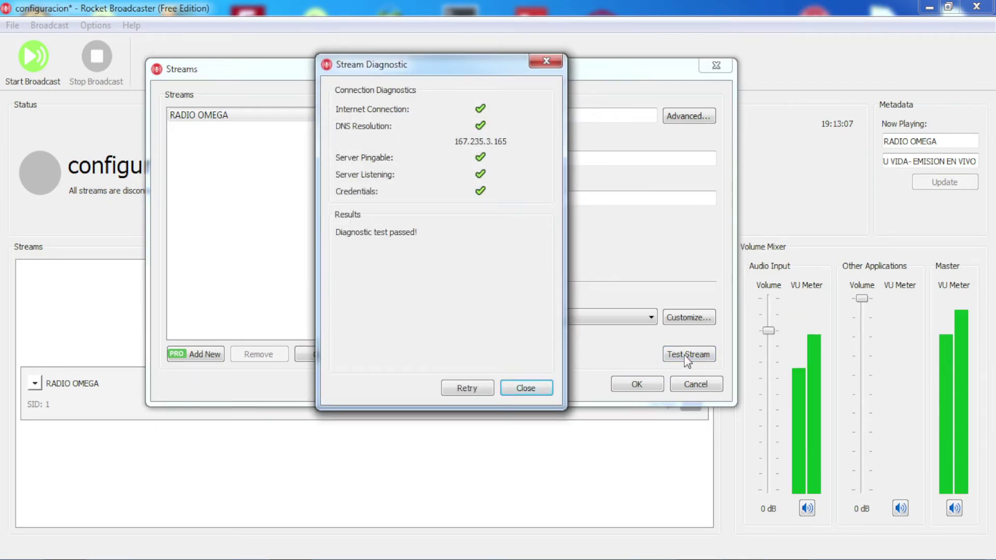
pyautogui.click(541, 62)
# - Try Conexión de área local* 9 and an isatap adapter as the stream's network interface, and restore Default
pyautogui.click(479, 295)
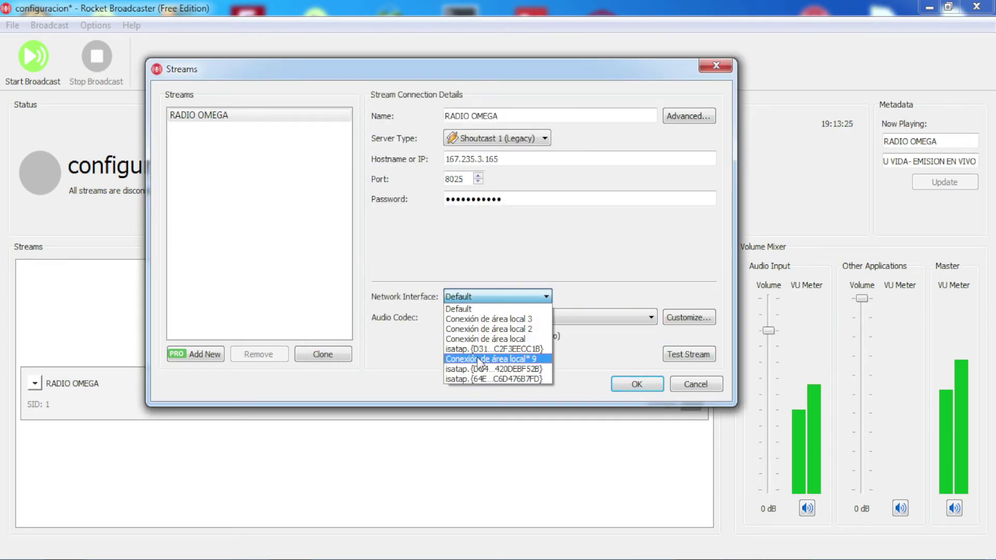
pyautogui.click(479, 359)
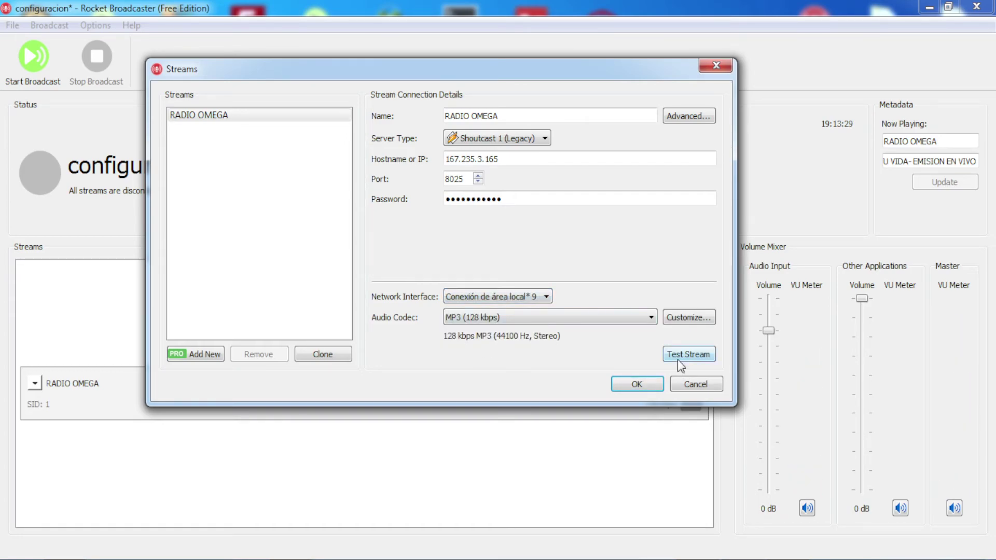
pyautogui.click(477, 295)
pyautogui.click(493, 369)
pyautogui.click(497, 301)
pyautogui.click(464, 309)
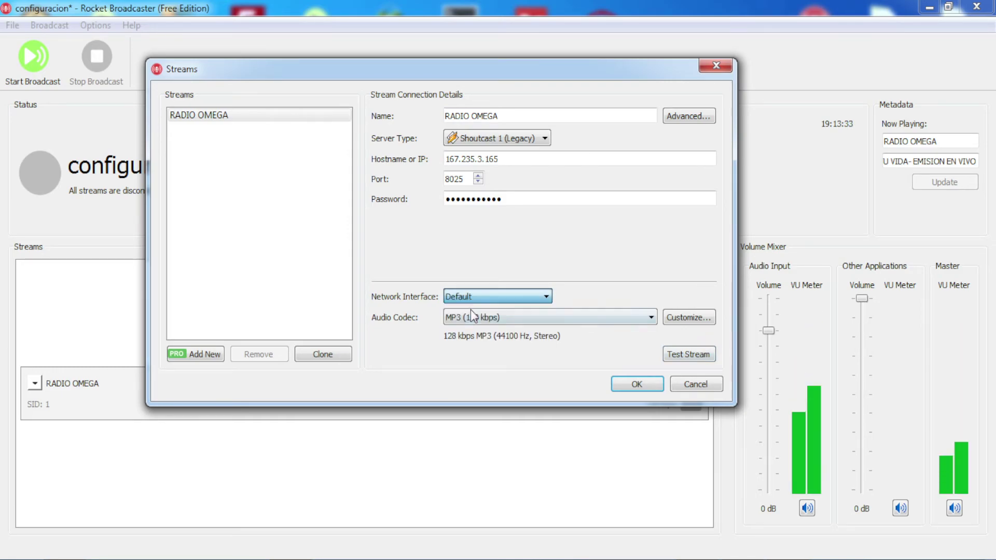
# - Rerun the stream connection diagnostic and accept the RADIO OMEGA stream settings
pyautogui.click(677, 355)
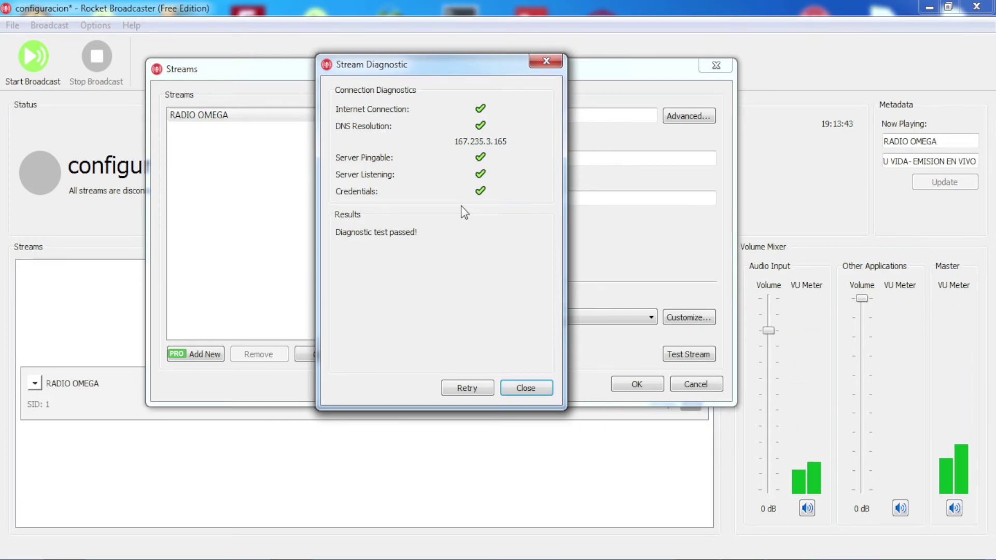
pyautogui.click(546, 61)
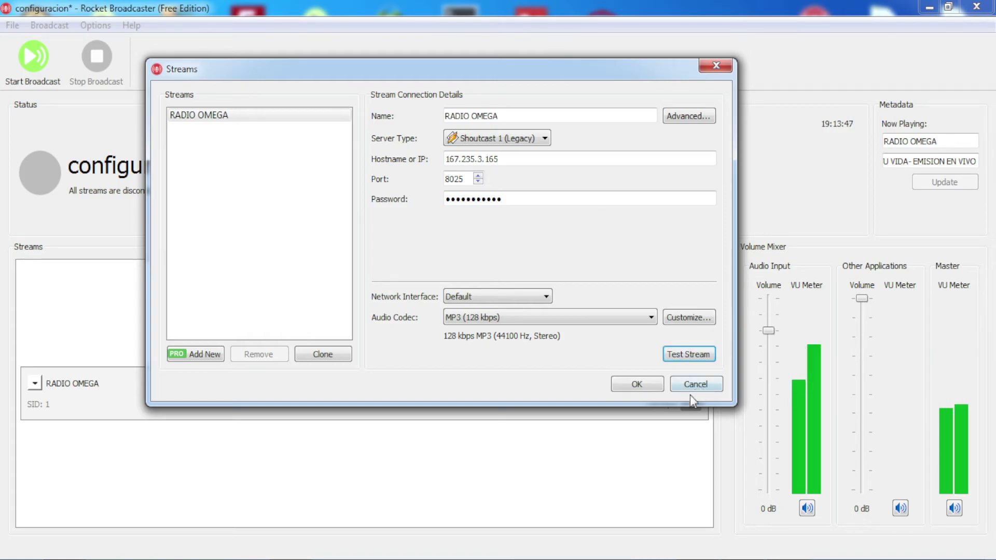
pyautogui.click(632, 384)
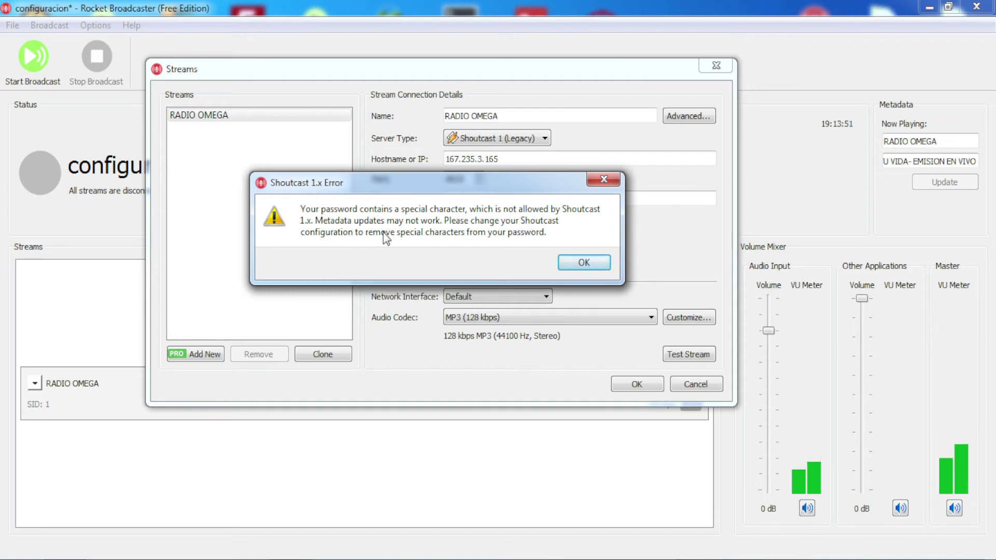
pyautogui.click(576, 261)
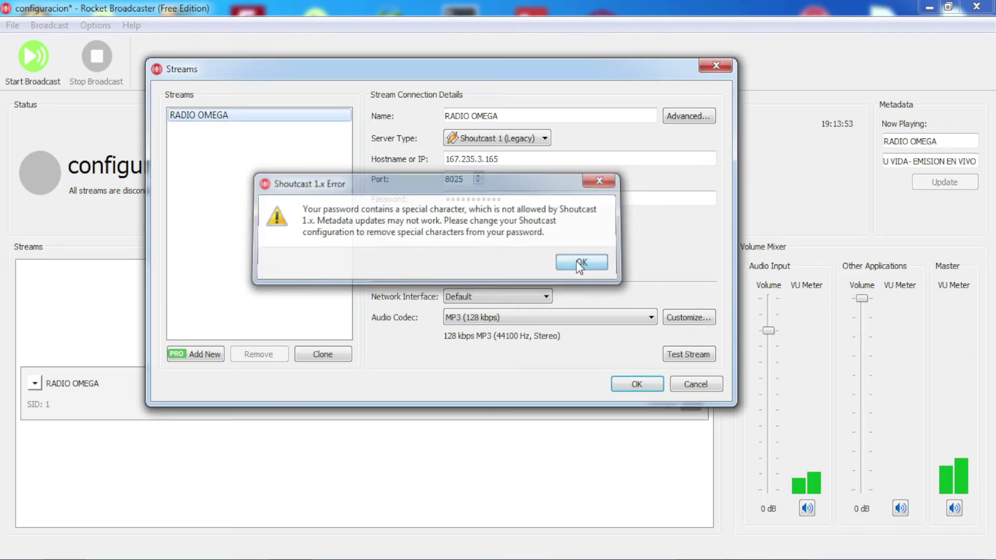
pyautogui.click(721, 65)
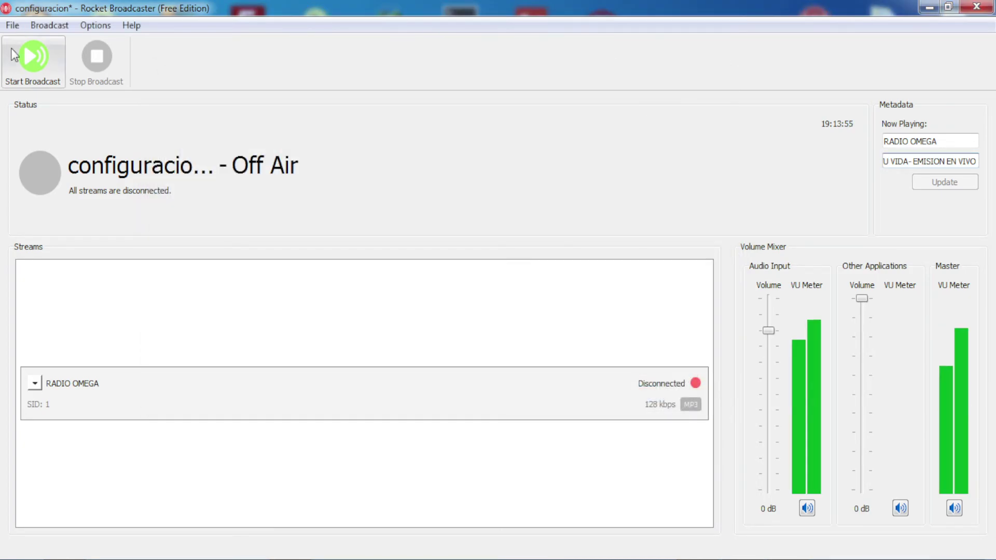
# - Reopen the RADIO OMEGA stream settings and check the connection details
pyautogui.click(42, 29)
pyautogui.click(61, 44)
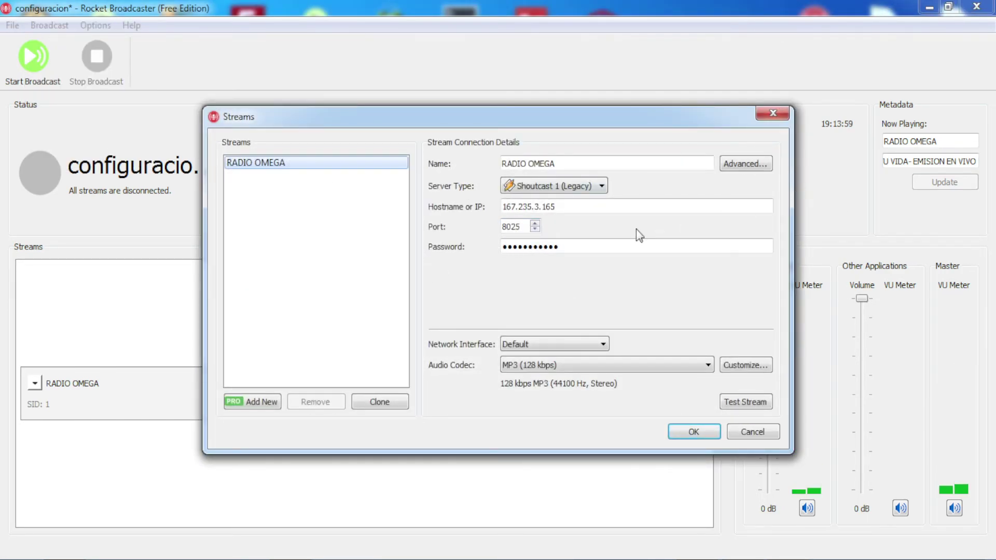
pyautogui.click(773, 114)
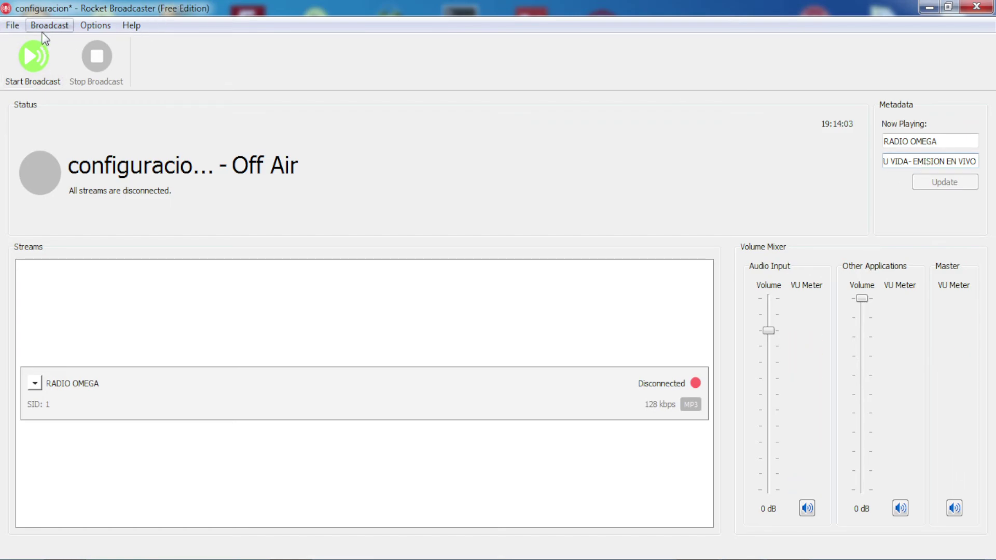
# - Review the audio device settings in the program preferences
pyautogui.click(43, 29)
pyautogui.moveTo(91, 30)
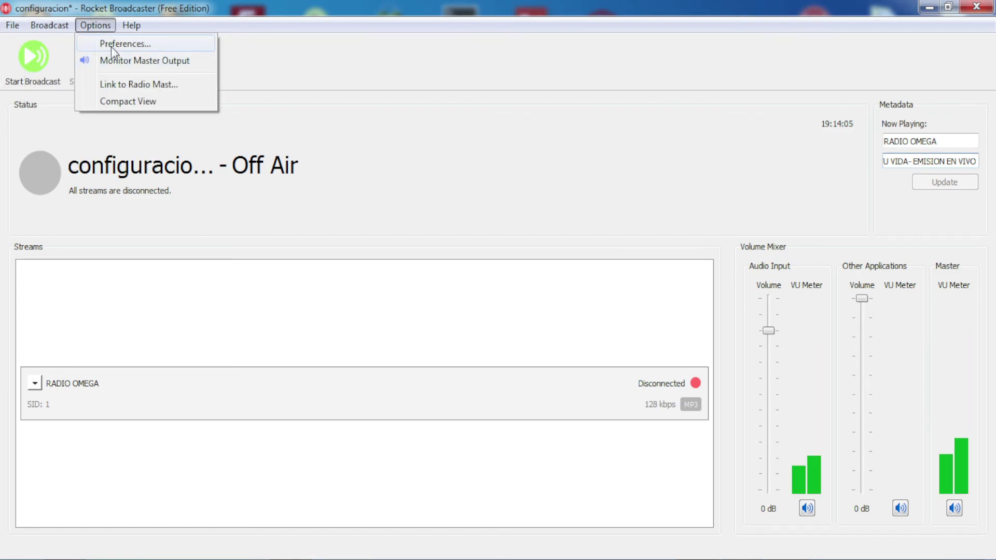
pyautogui.click(111, 45)
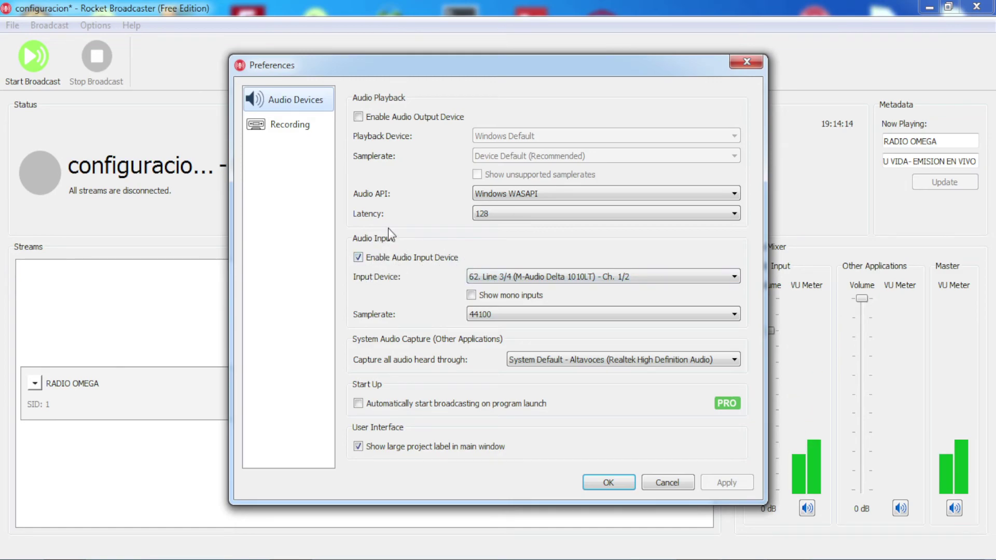
pyautogui.click(751, 66)
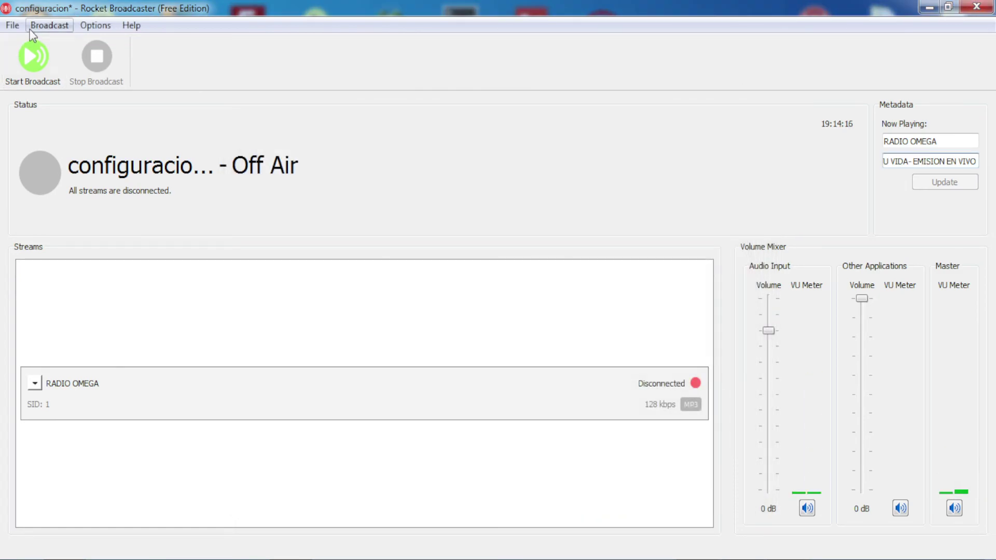
# - Start saving the broadcast project under a new name and create a folder CONFIGURACION ROCKETENCODER on drive D: for it
pyautogui.click(14, 27)
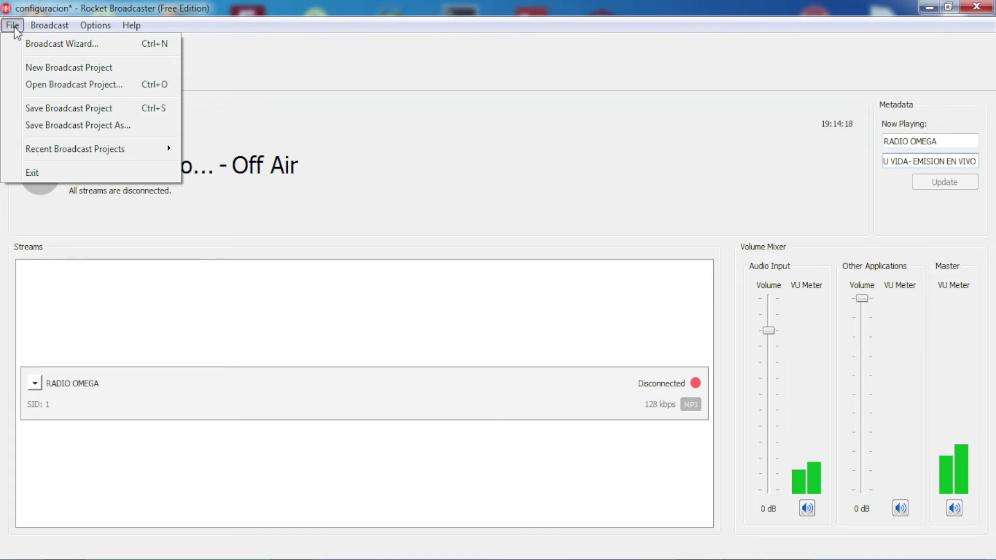
pyautogui.click(98, 127)
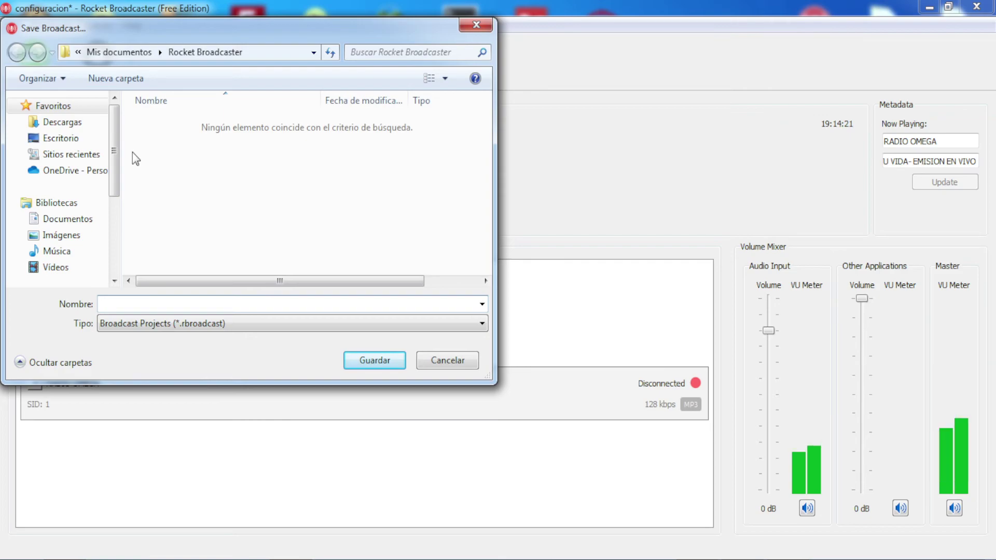
pyautogui.moveTo(113, 155); pyautogui.dragTo(113, 169)
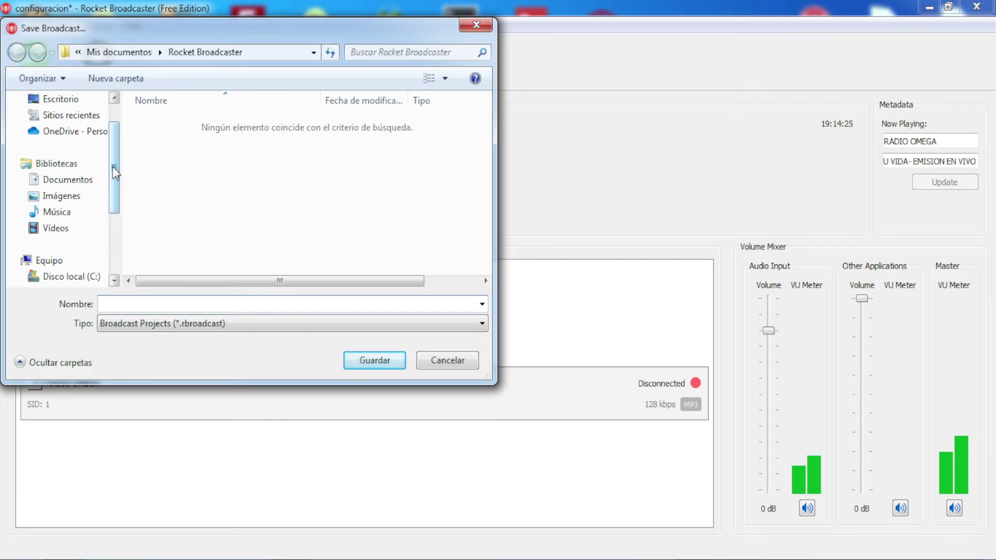
pyautogui.moveTo(113, 167); pyautogui.dragTo(110, 198)
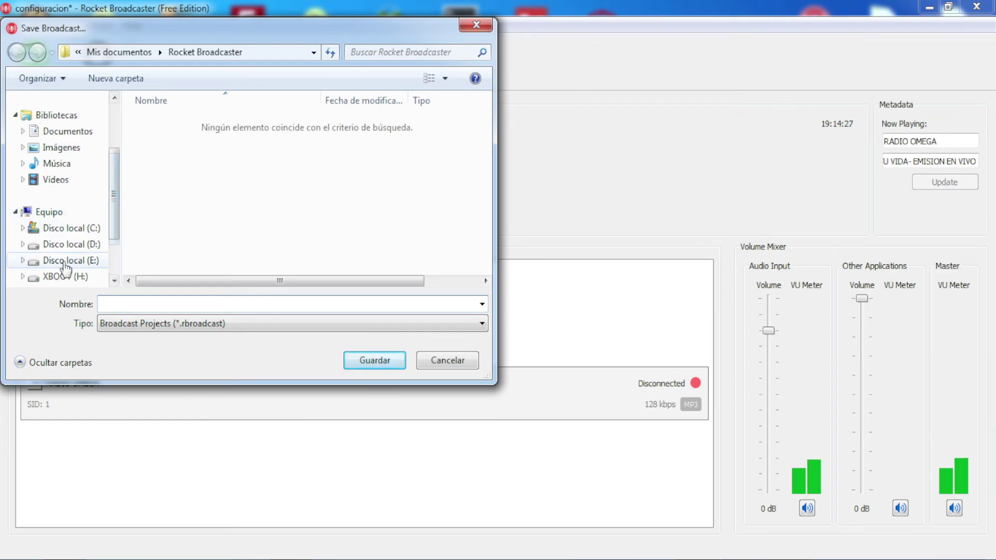
pyautogui.click(71, 244)
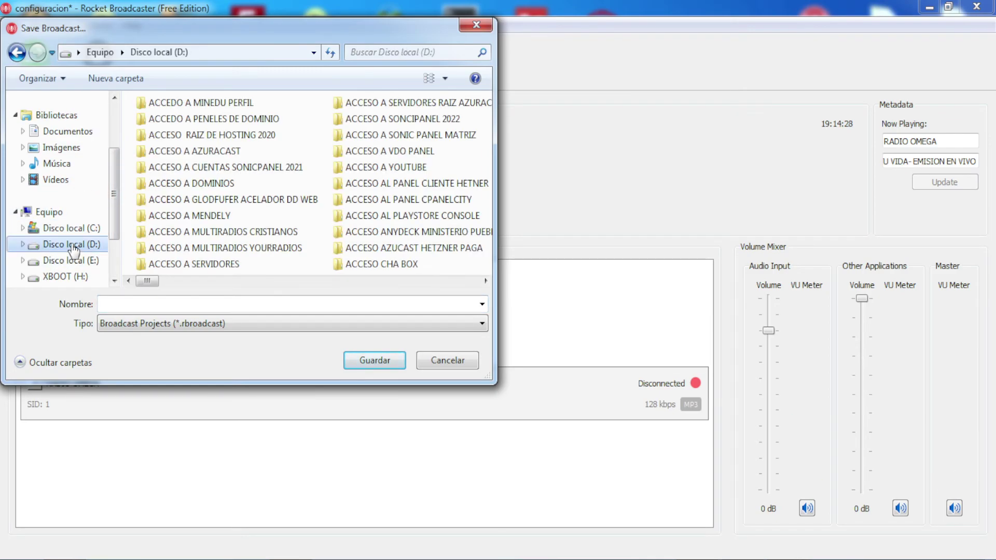
pyautogui.click(118, 80)
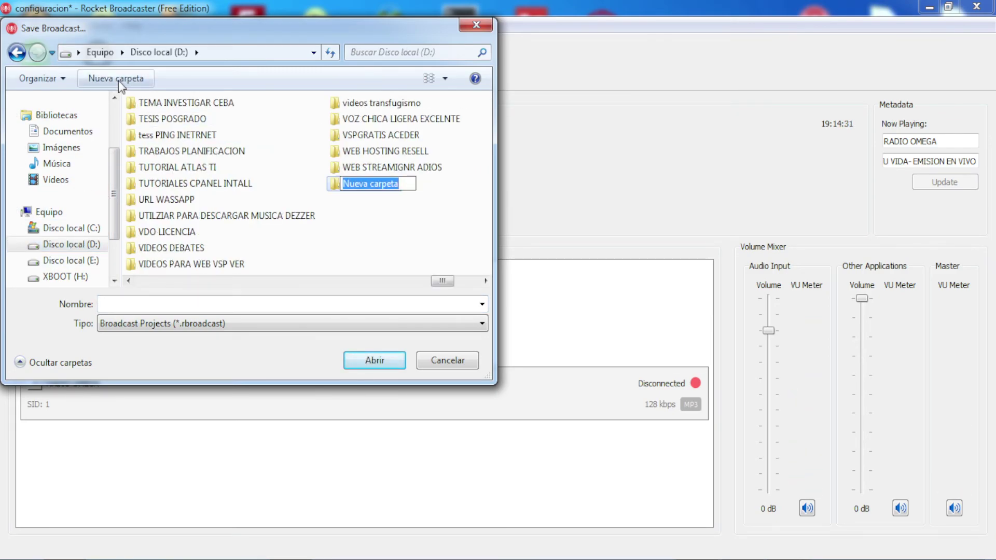
pyautogui.write('C')
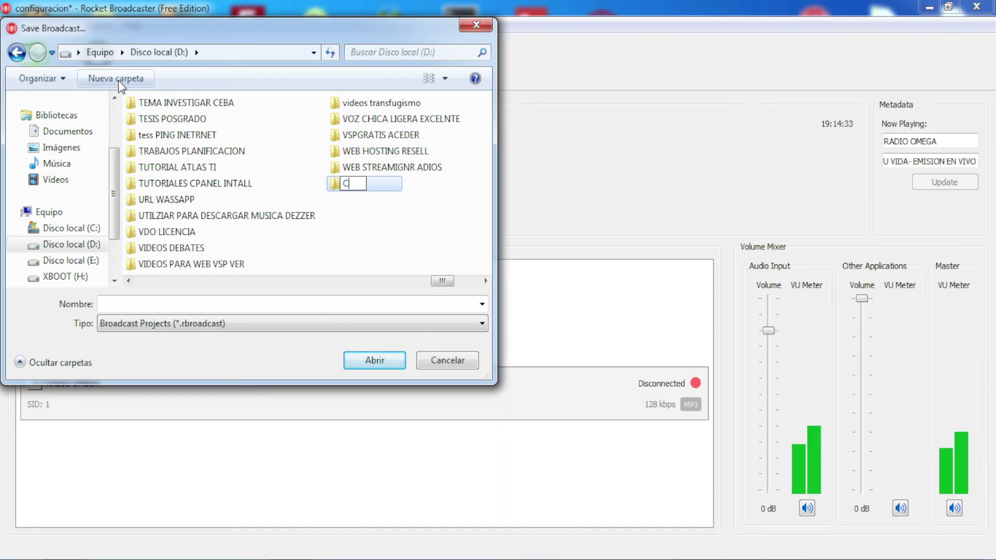
pyautogui.write('ONFIGURACION ROCKETEC')
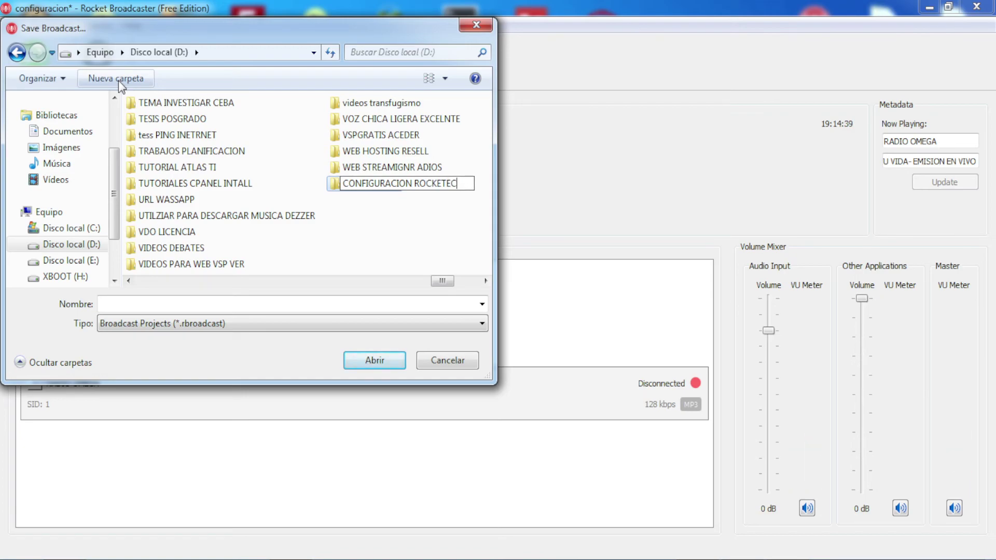
pyautogui.write('NCODER')
pyautogui.press('Return')
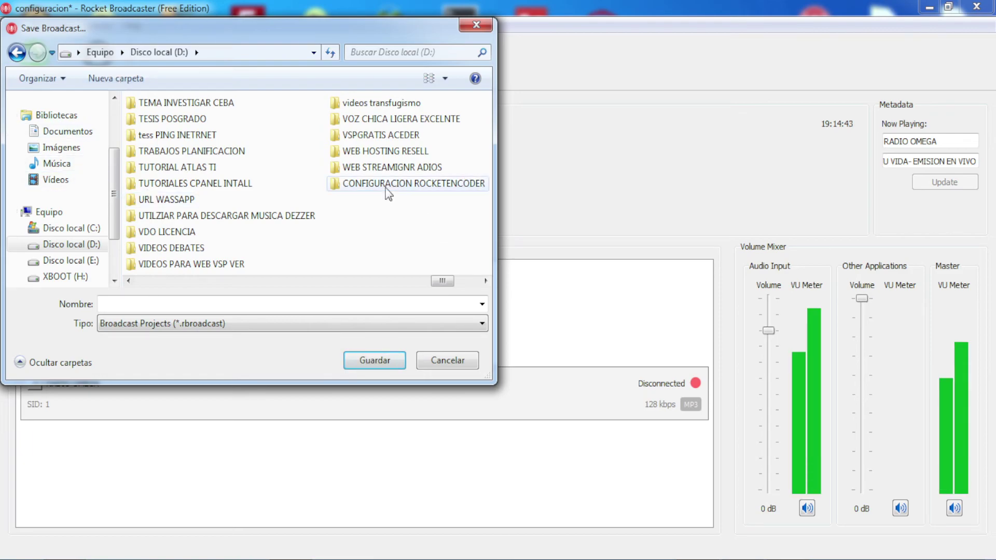
# - Save the broadcast project as CONFIGURACION RADIO inside the CONFIGURACION ROCKETENCODER folder
pyautogui.doubleClick(387, 188)
pyautogui.click(178, 305)
pyautogui.write('C')
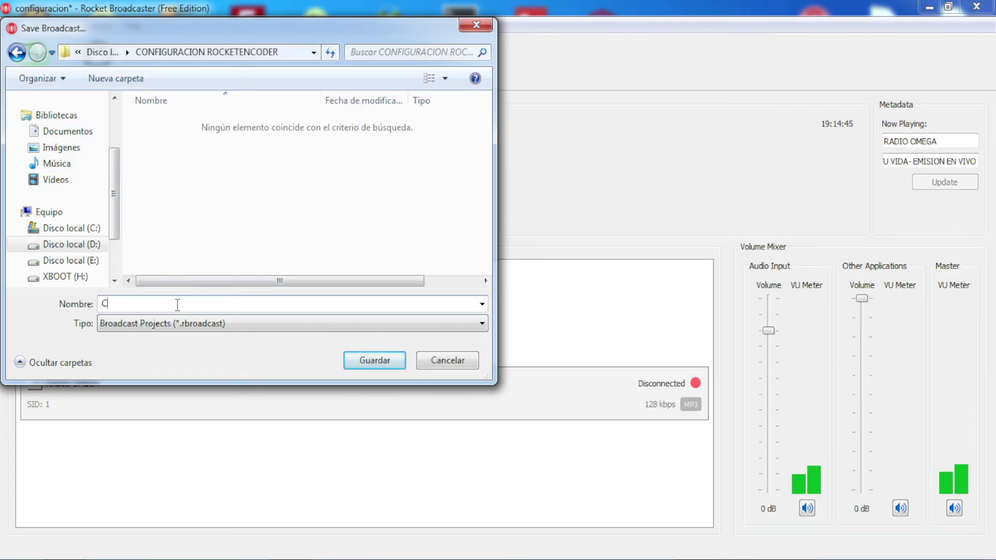
pyautogui.write('ONFIGURA')
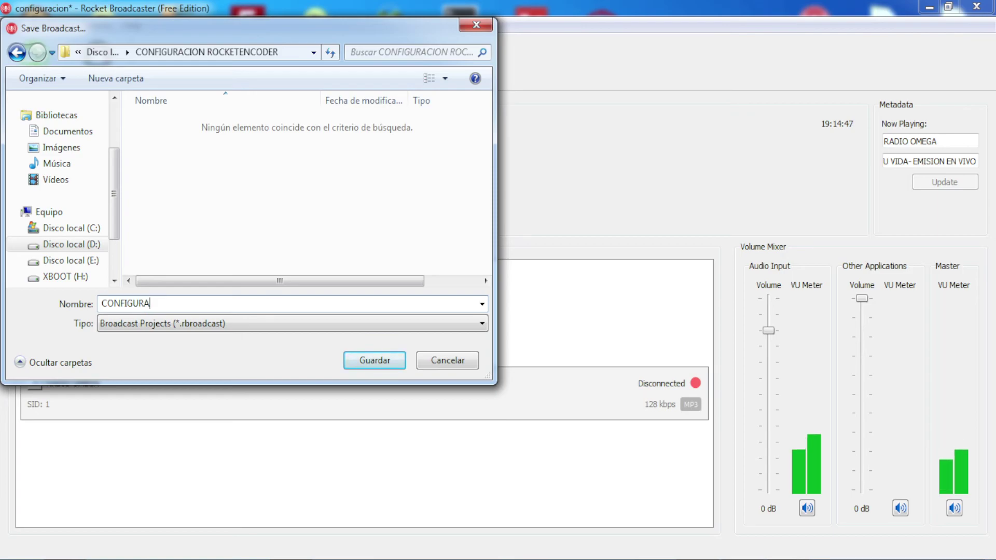
pyautogui.write('CION RADIO')
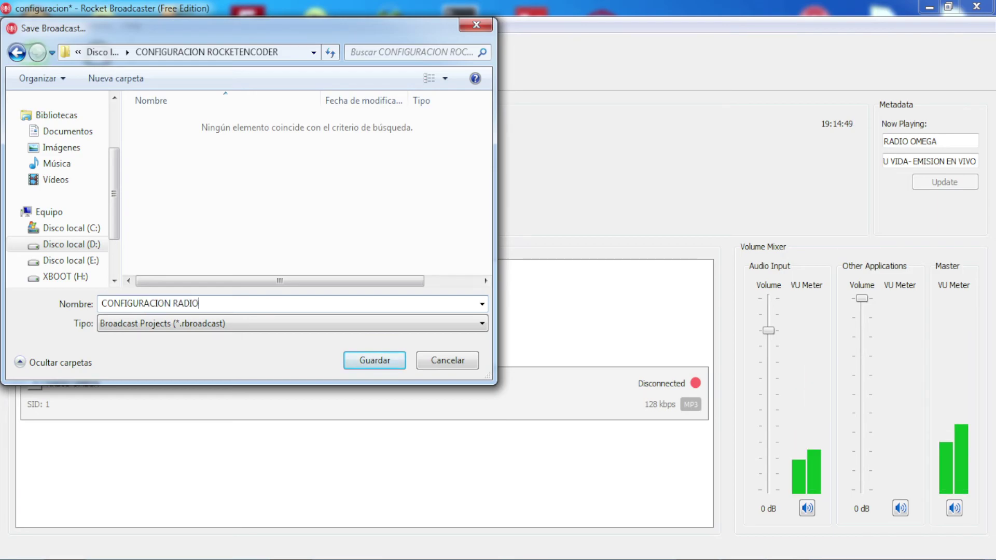
pyautogui.click(368, 360)
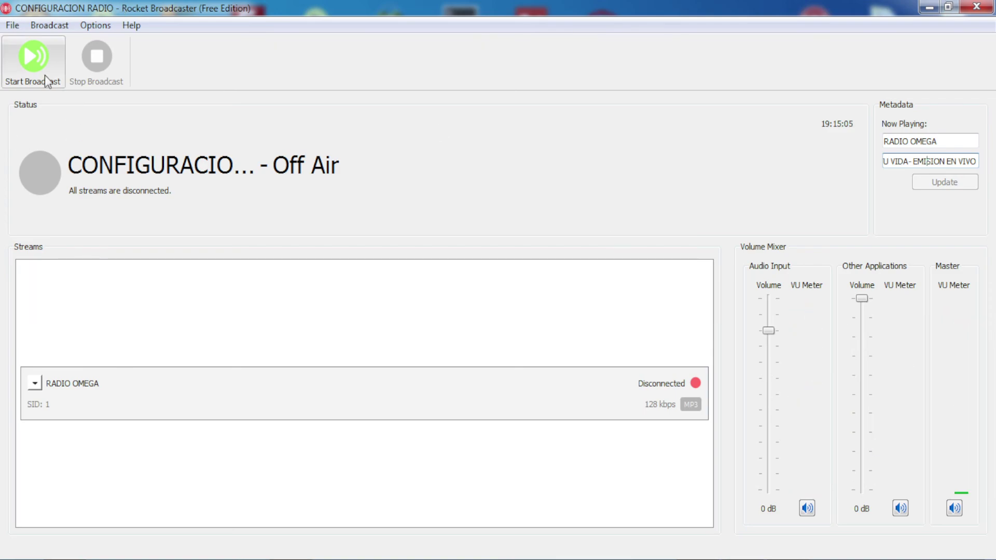
# - Start the broadcast and enter the now-playing metadata with artist RADIO OMEGA and track title EN VIVO
pyautogui.click(36, 63)
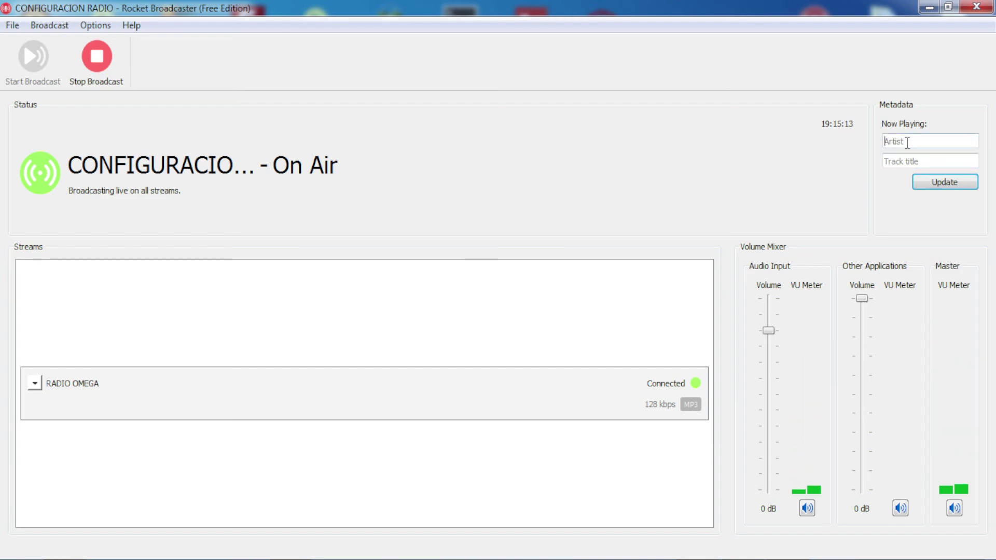
pyautogui.write('RADIO OMEGA')
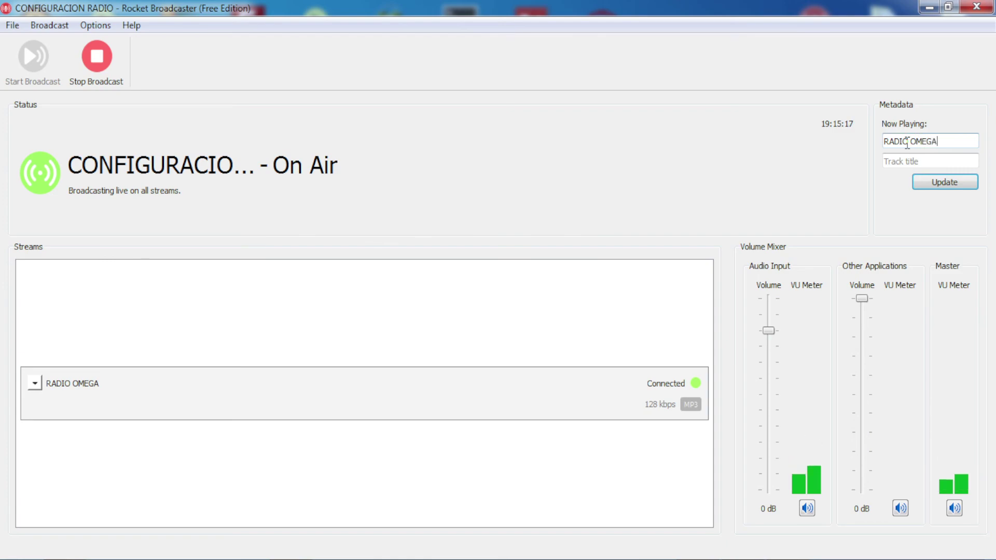
pyautogui.write('E')
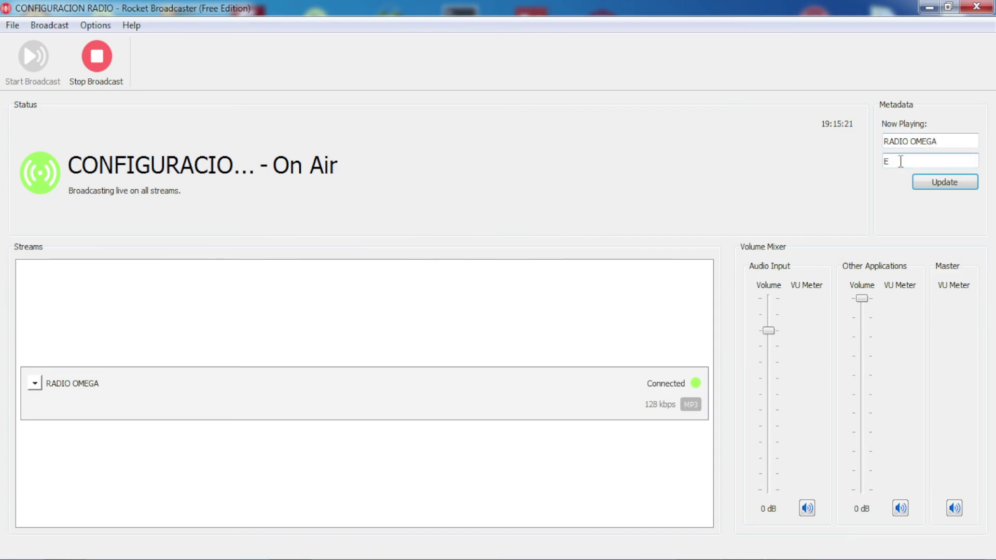
pyautogui.write('W VIVO')
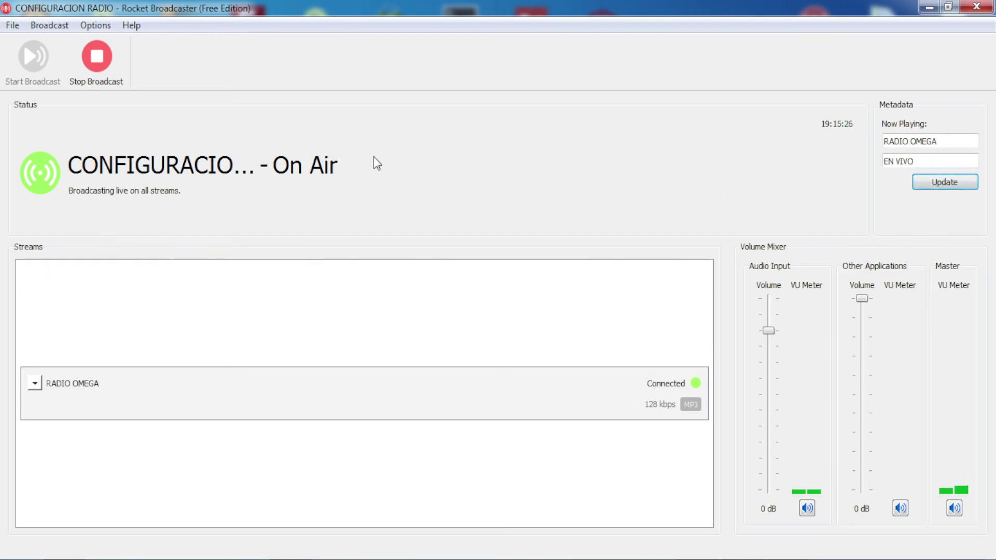
# - Stop the live broadcast and start it again
pyautogui.click(99, 82)
pyautogui.click(31, 65)
# - Check the audio device settings in the preferences while the broadcast is running, leaving them as they are
pyautogui.click(92, 25)
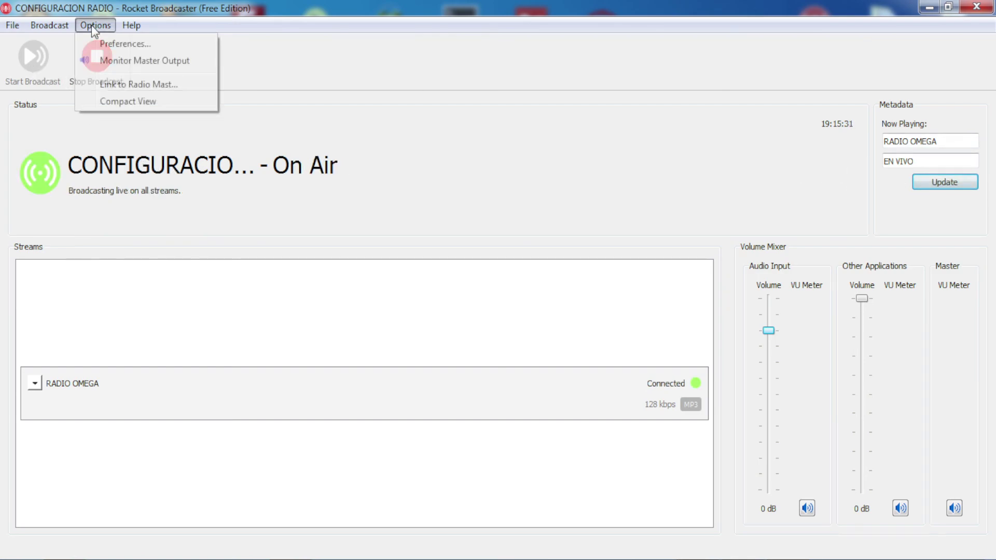
pyautogui.click(116, 44)
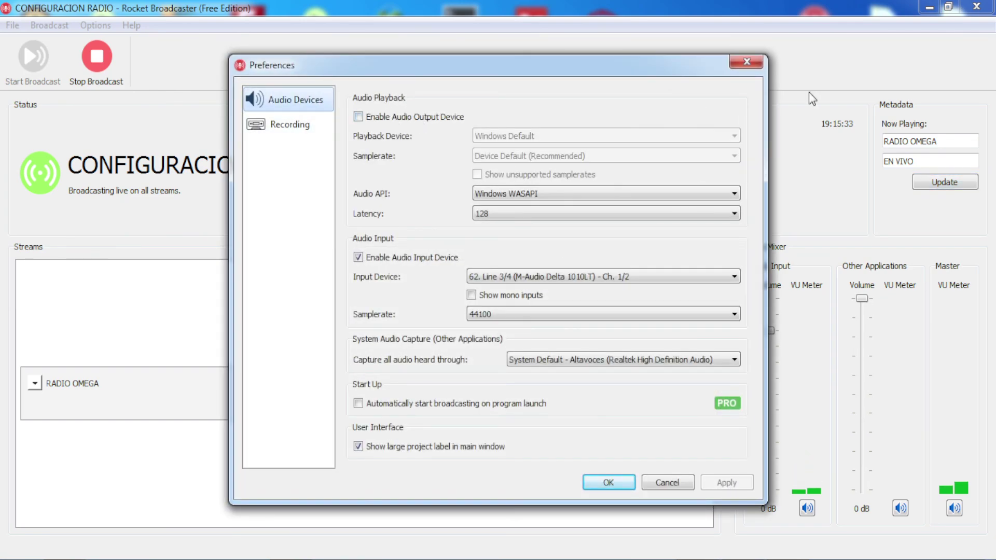
pyautogui.click(747, 62)
# - Accept the metadata capture settings for application window titles and update the stream's now-playing metadata
pyautogui.click(49, 25)
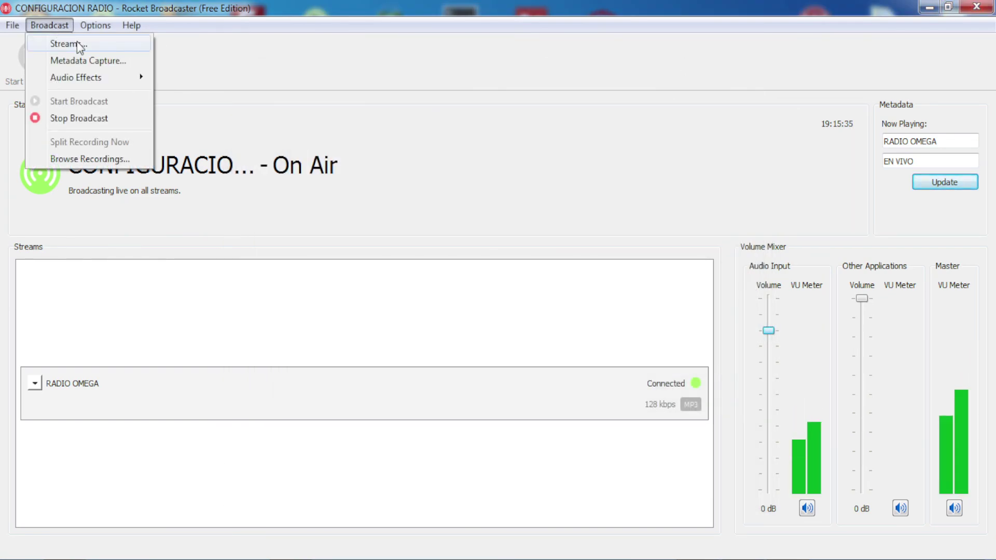
pyautogui.click(88, 61)
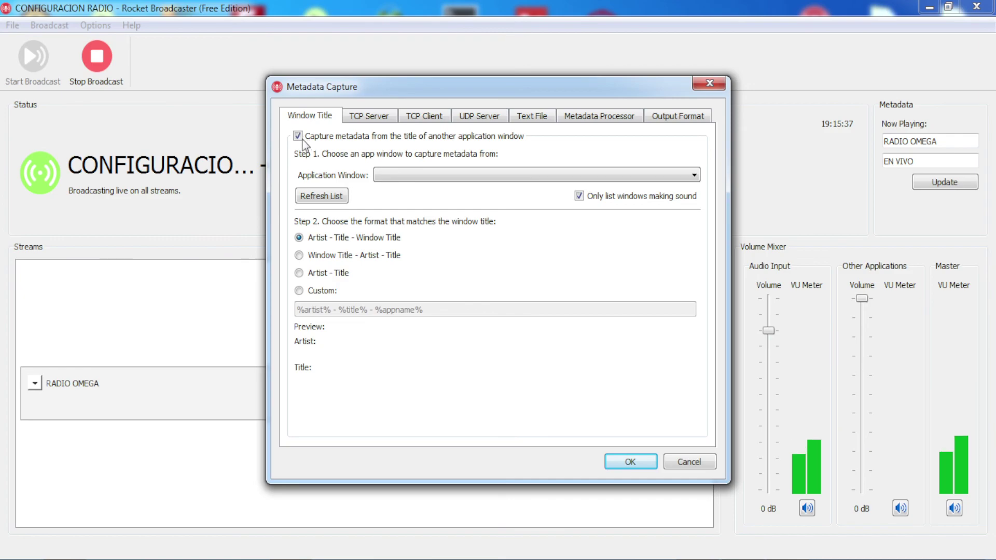
pyautogui.click(631, 461)
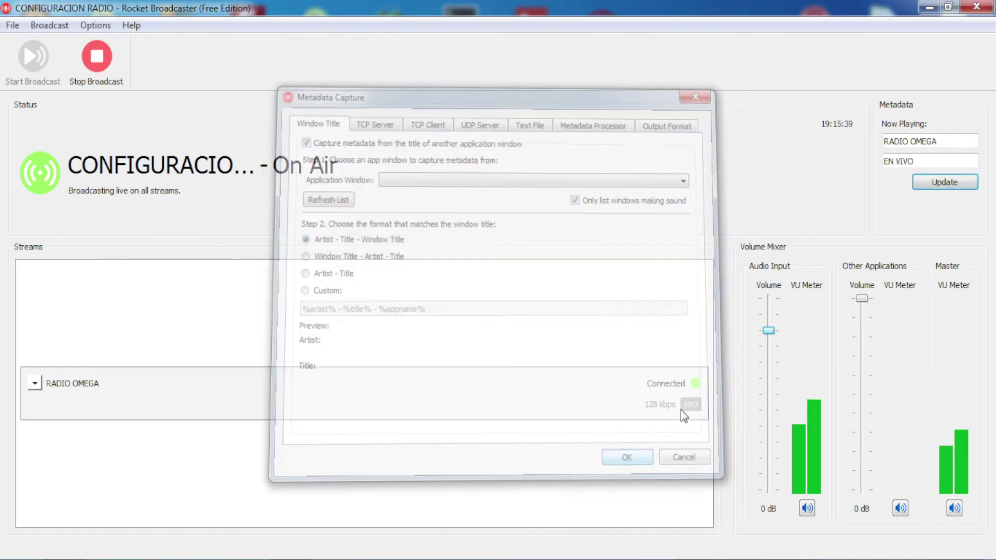
pyautogui.click(924, 183)
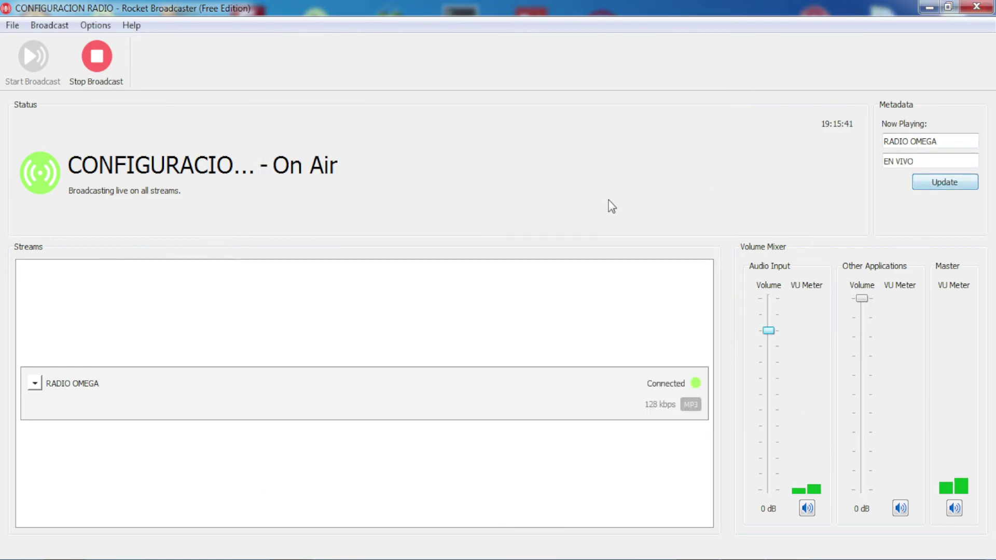